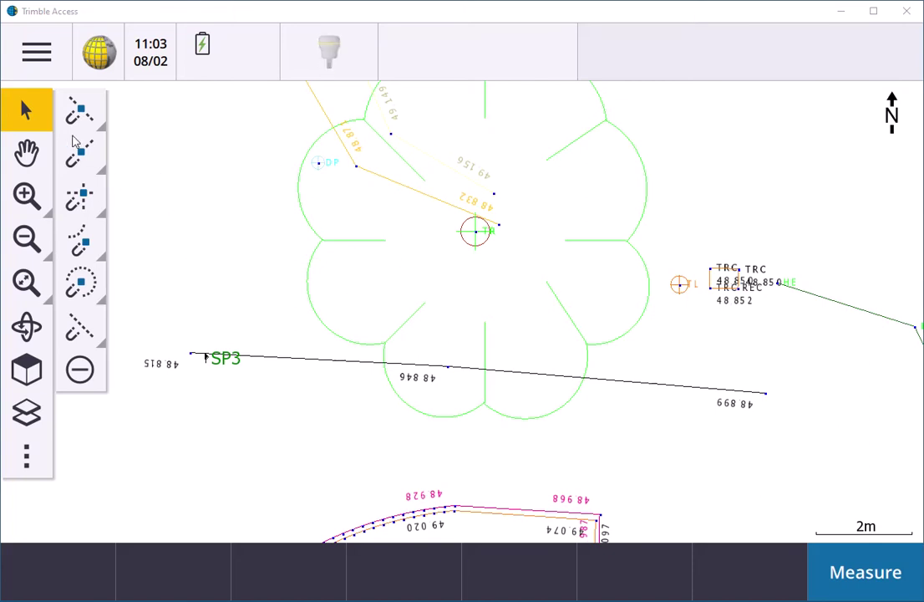
# Open the ITM Topo job's Point manager from Job data in the main menu
pyautogui.click(41, 53)
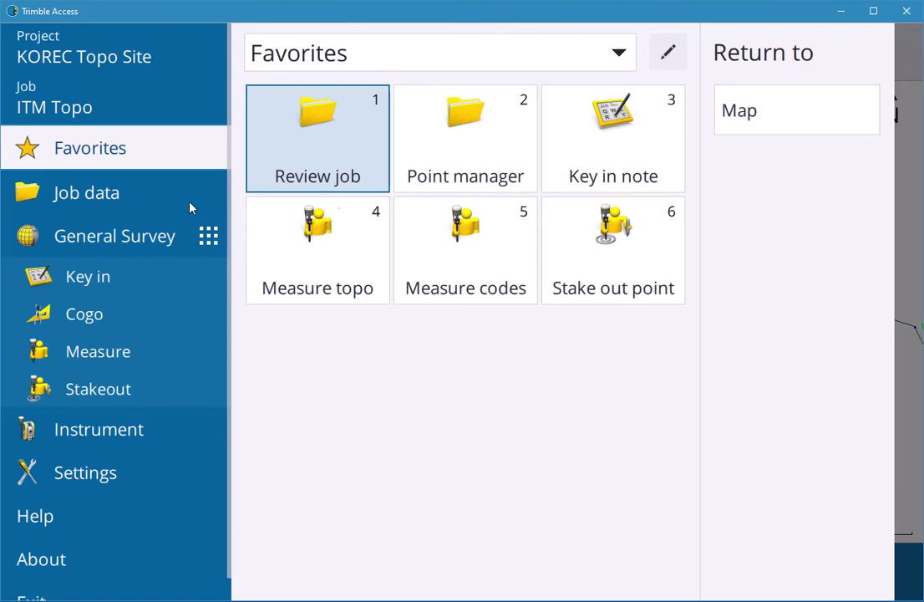
pyautogui.click(94, 211)
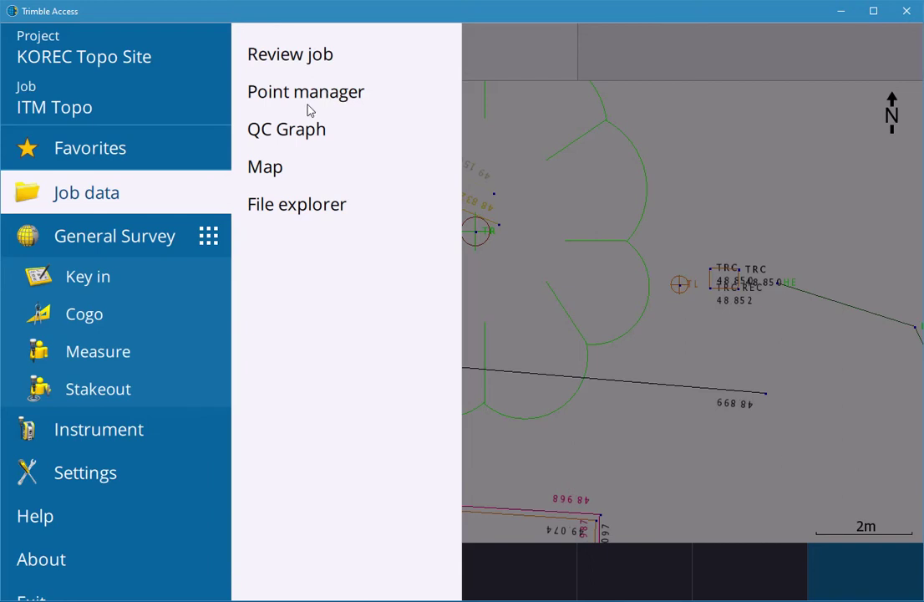
pyautogui.click(139, 154)
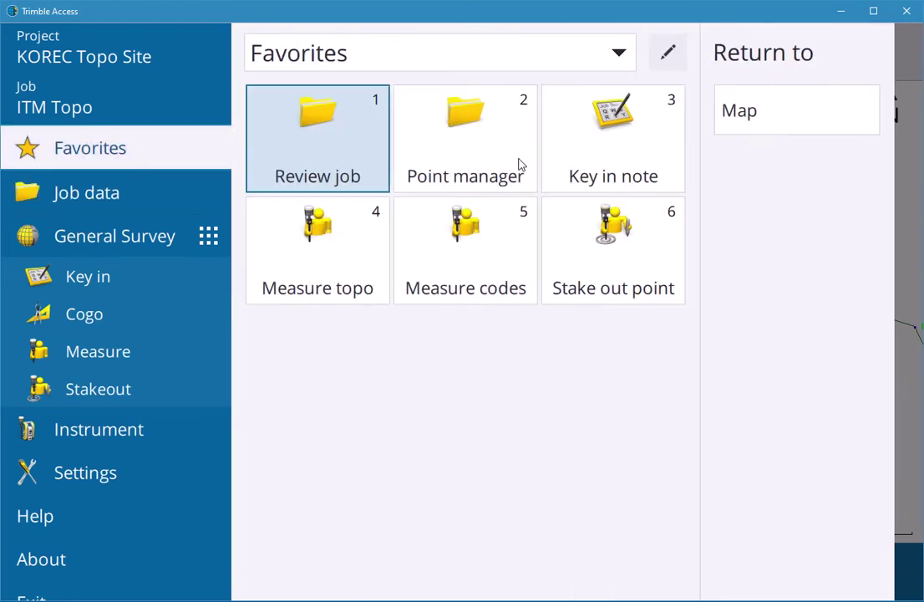
pyautogui.click(129, 200)
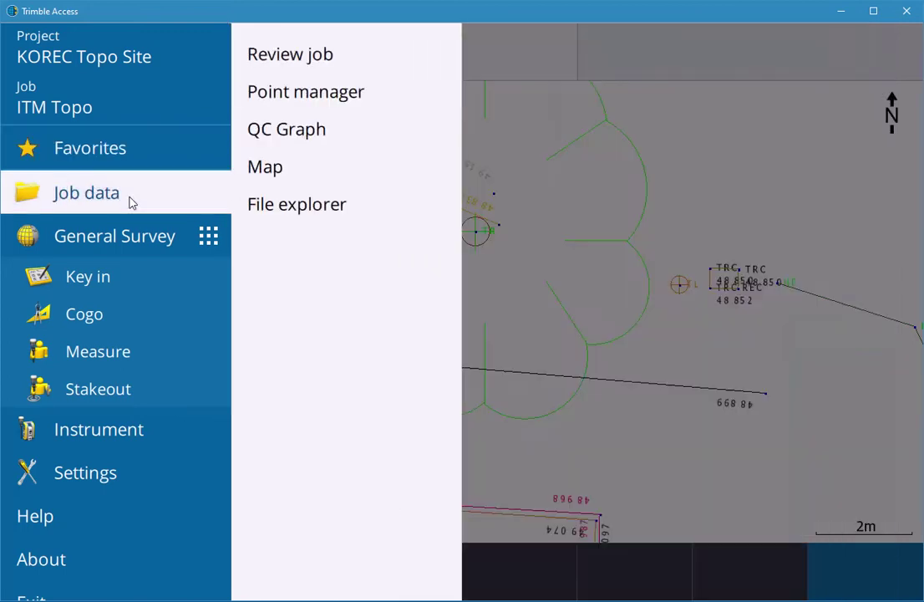
pyautogui.click(337, 90)
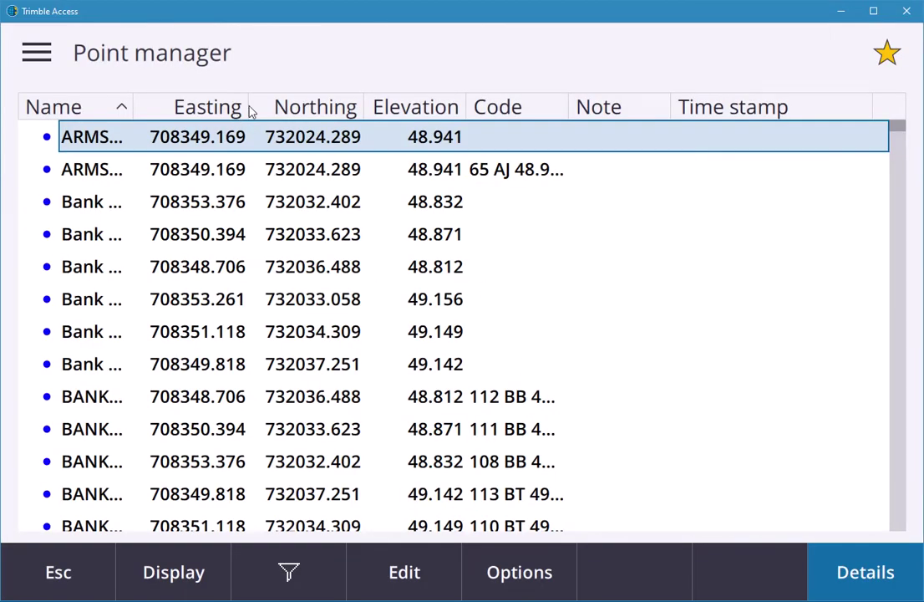
# Widen the Easting column and switch the point list display to Target height
pyautogui.moveTo(249, 110); pyautogui.dragTo(285, 111)
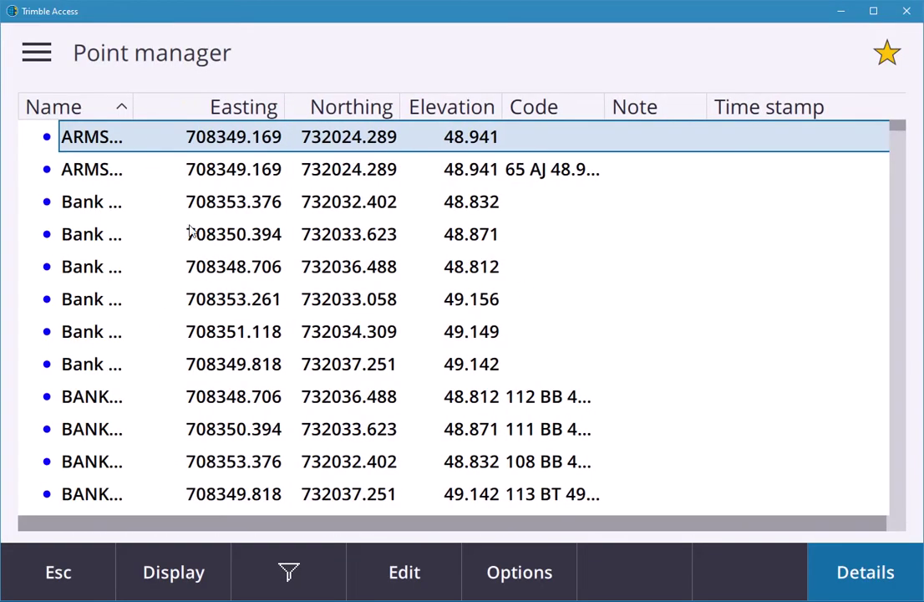
pyautogui.scroll(-2, 159, 301)
pyautogui.scroll(3, 160, 318)
pyautogui.click(176, 576)
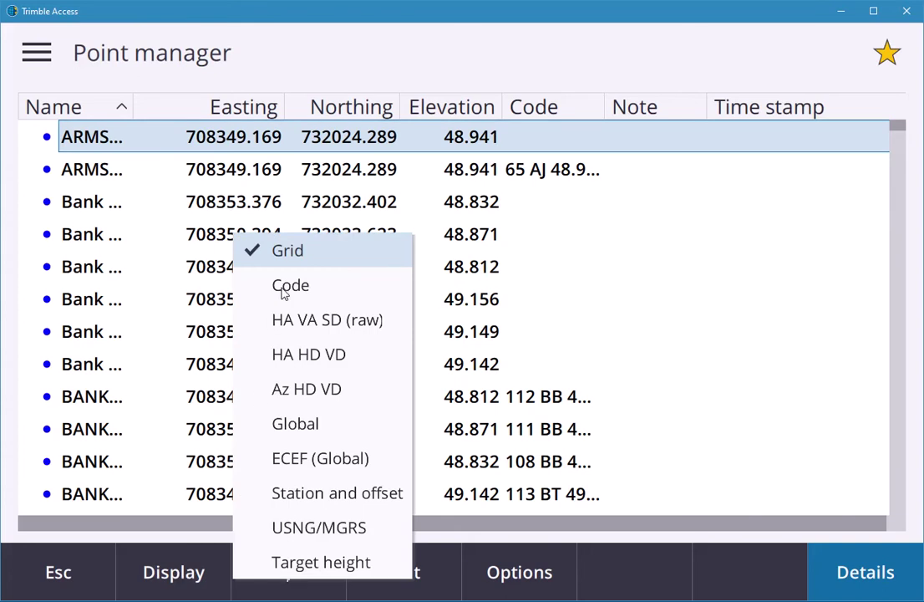
pyautogui.click(321, 562)
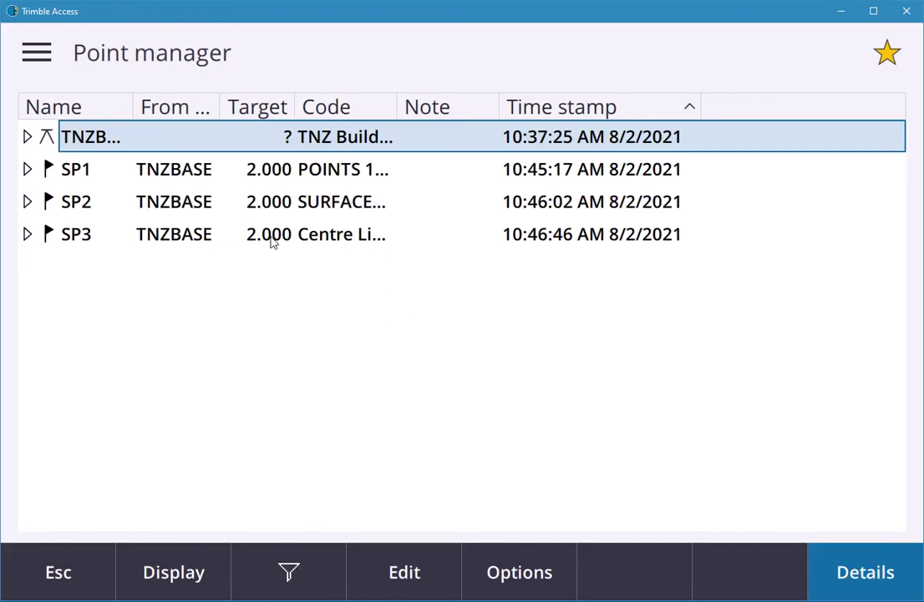
# Change the measured target height of SP1–SP3 from 2.000 to 1.800 m, then view SP1's note
pyautogui.click(236, 181)
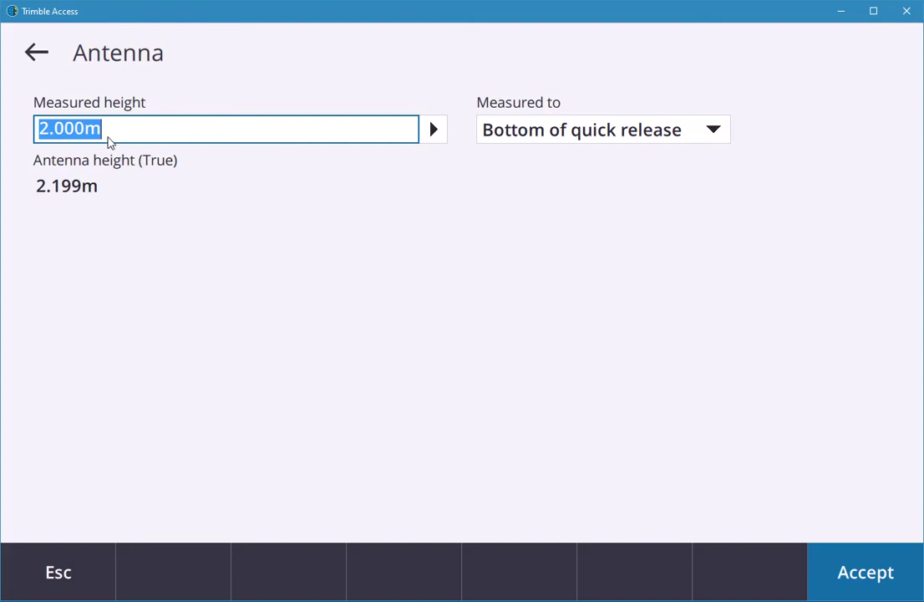
pyautogui.click(44, 56)
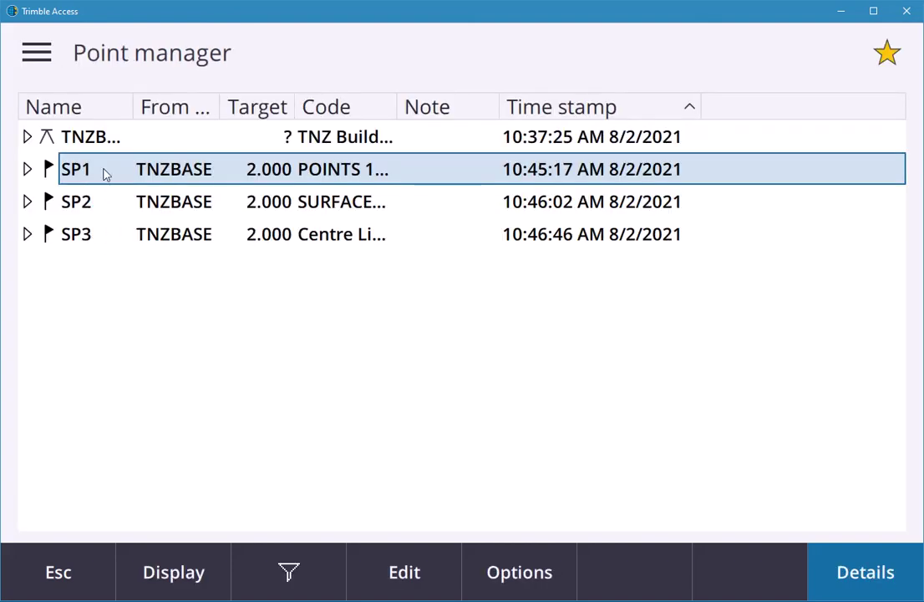
pyautogui.keyDown('shift'); pyautogui.click(98, 237); pyautogui.keyUp('shift')
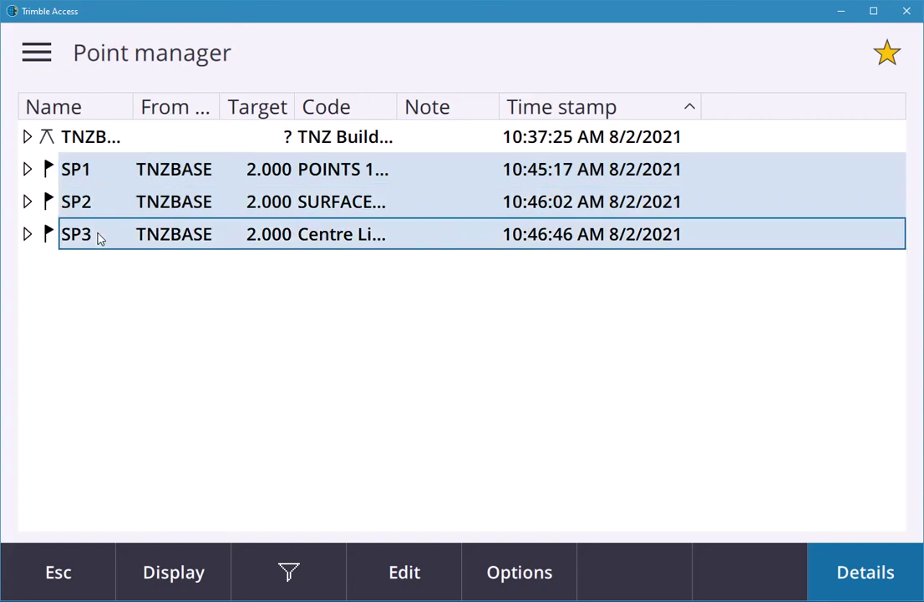
pyautogui.click(421, 570)
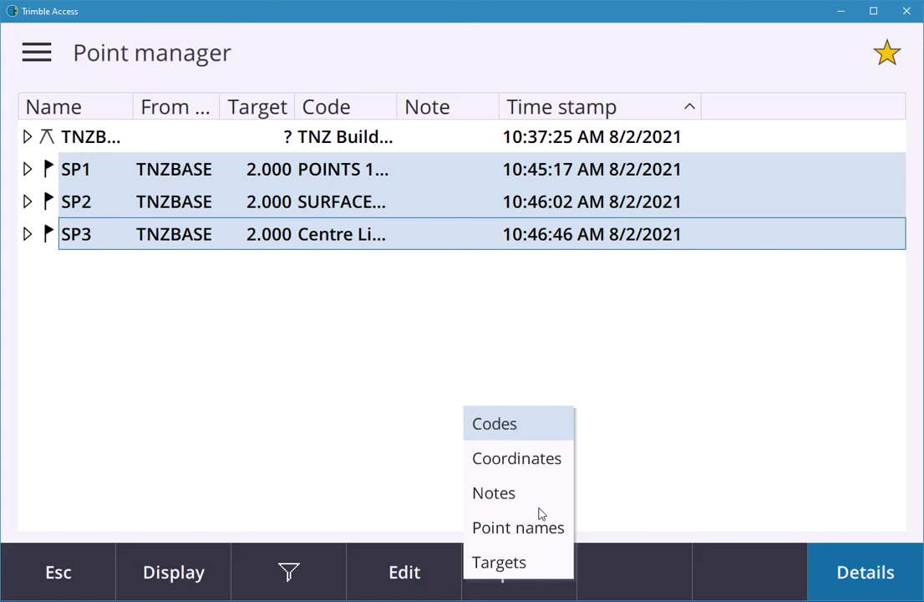
pyautogui.click(499, 562)
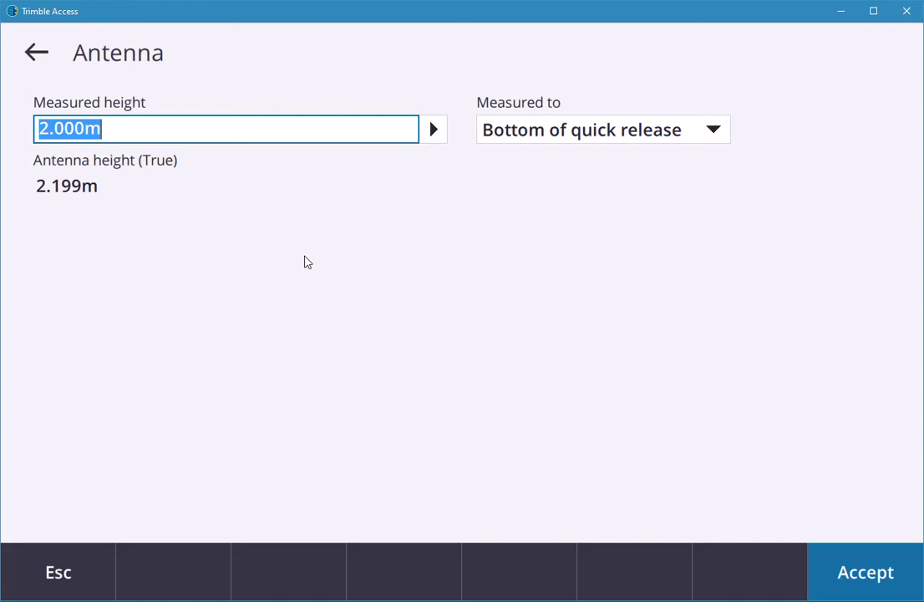
pyautogui.write('1.')
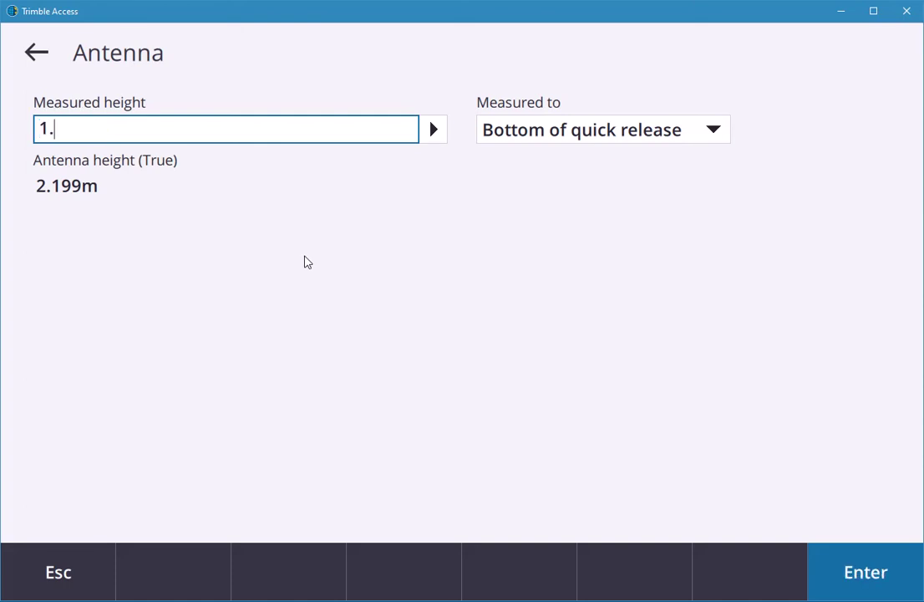
pyautogui.write('8')
pyautogui.click(861, 575)
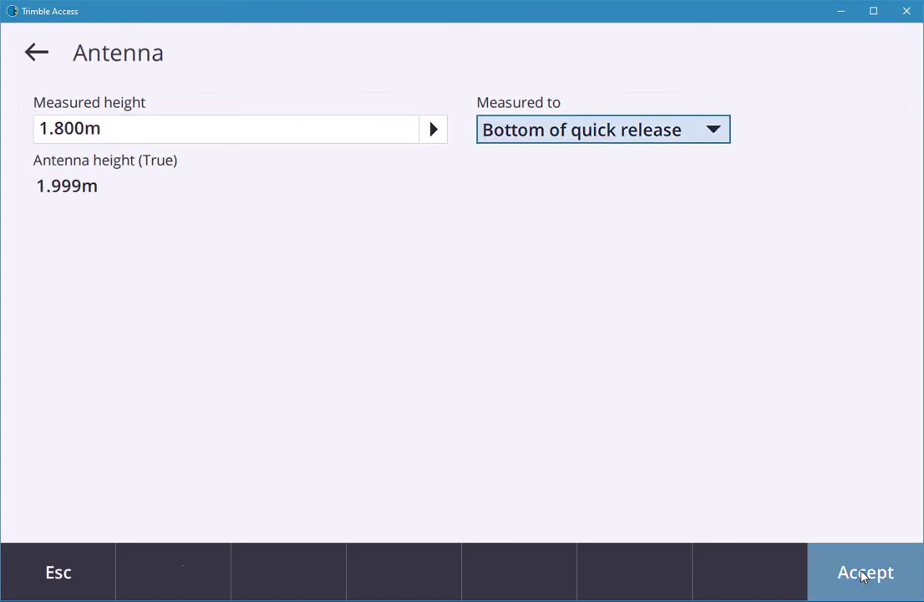
pyautogui.click(864, 575)
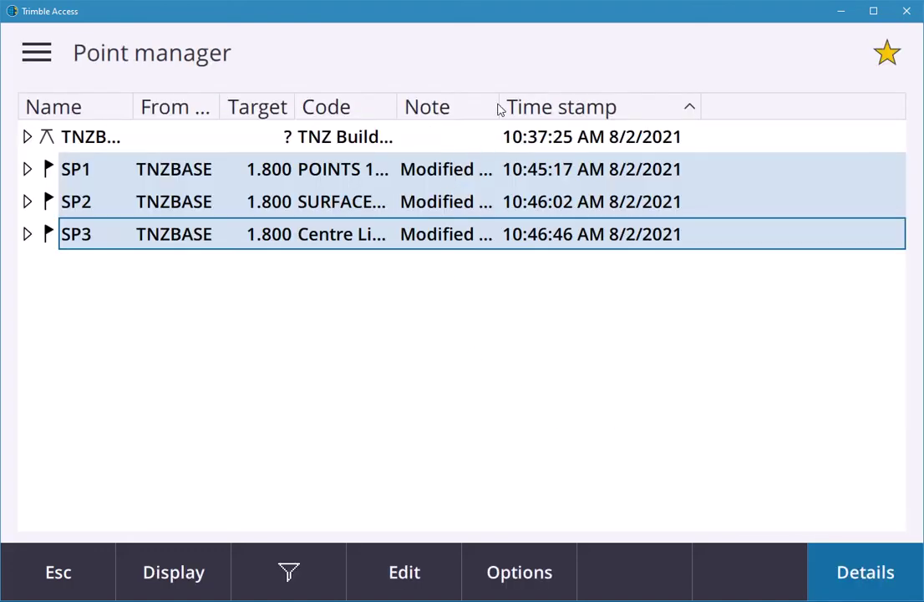
pyautogui.click(471, 180)
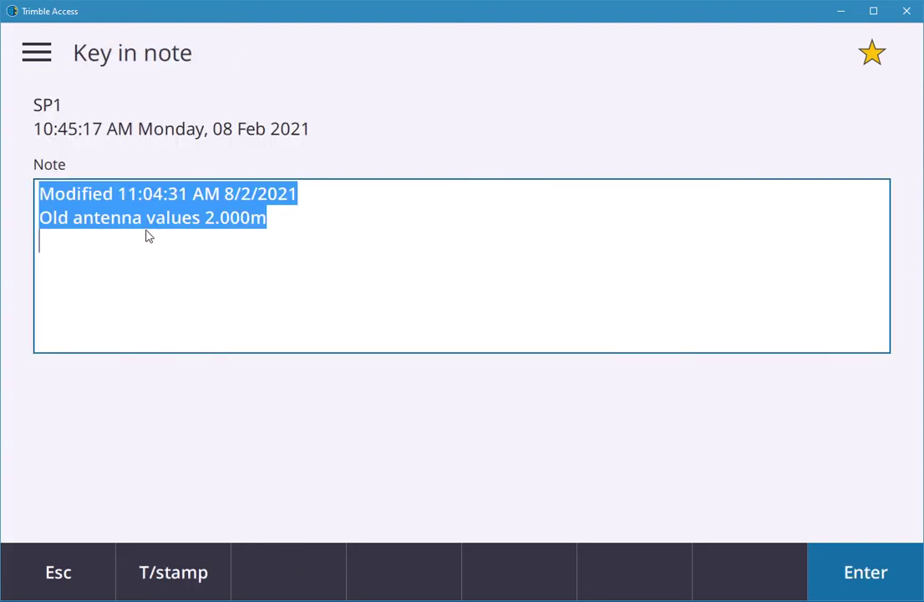
pyautogui.click(240, 247)
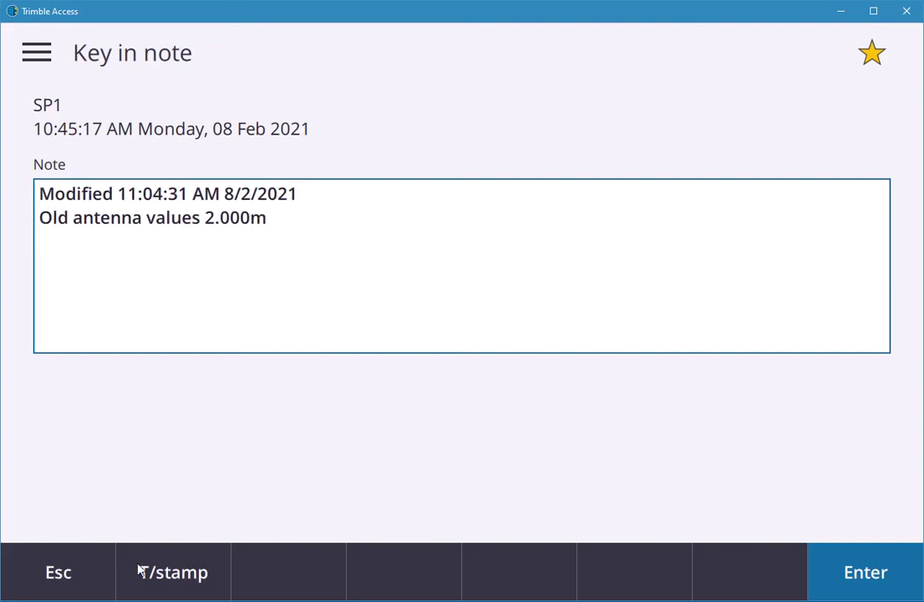
pyautogui.hotkey('ctrl', 'a')
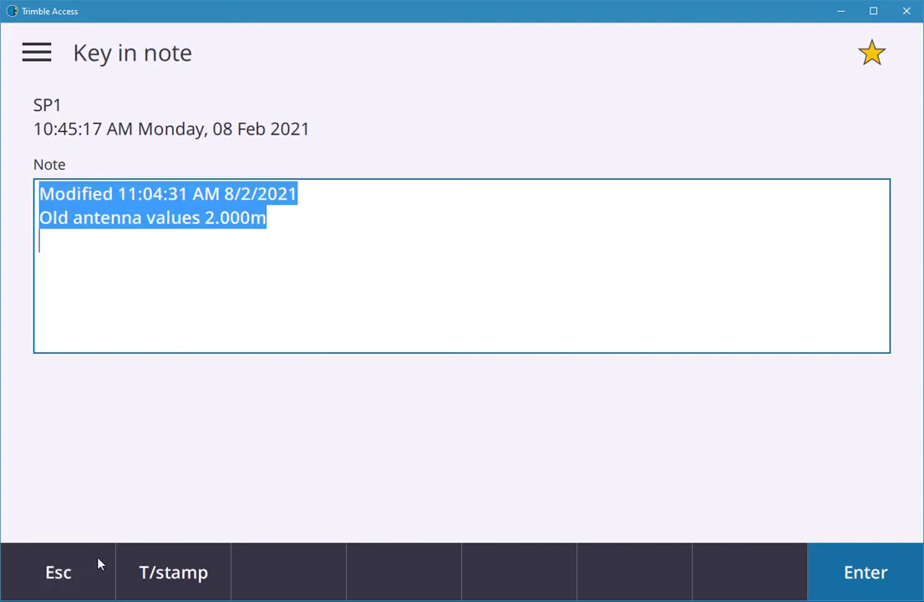
pyautogui.click(886, 573)
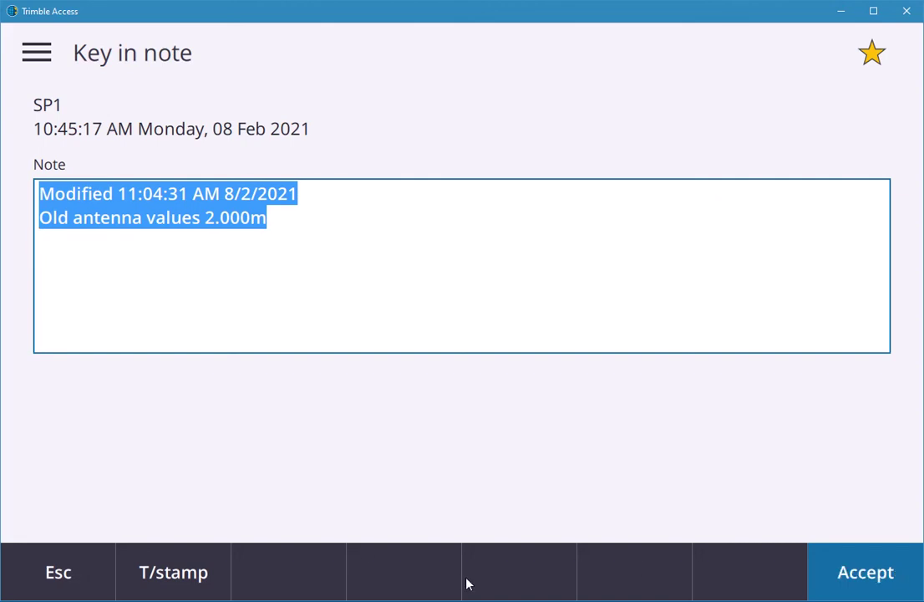
pyautogui.click(30, 566)
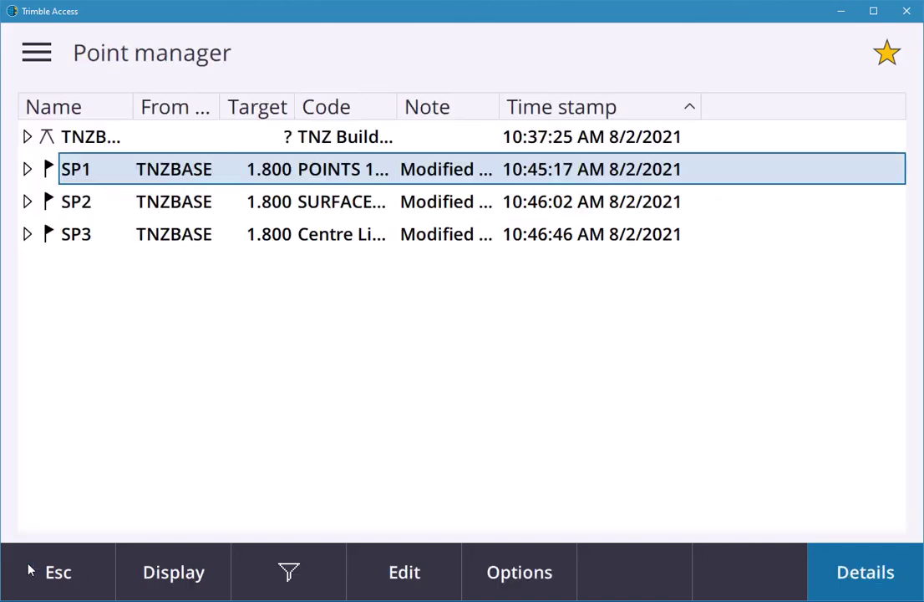
# Expand TNZB and SP1 rows, reviewing SP1's antenna details
pyautogui.click(27, 137)
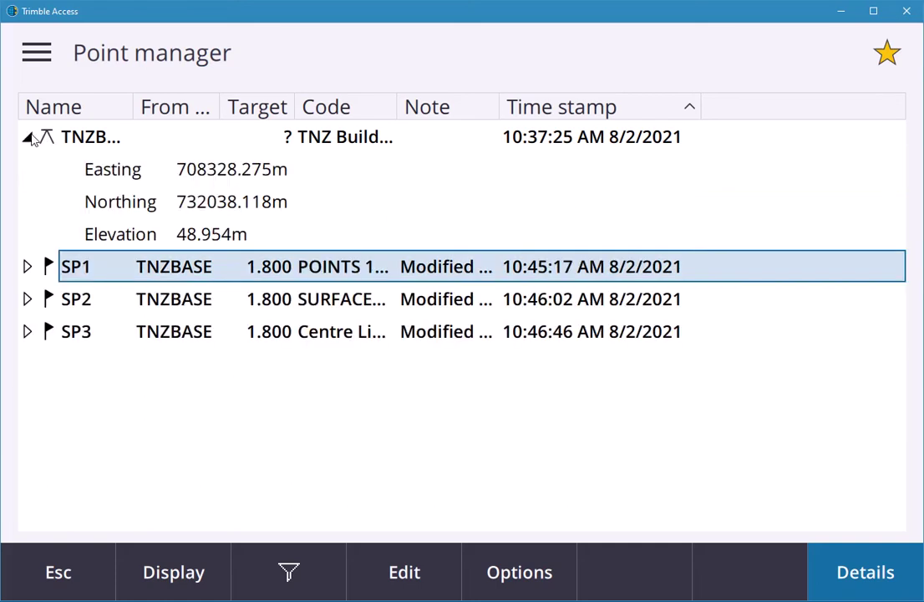
pyautogui.click(28, 137)
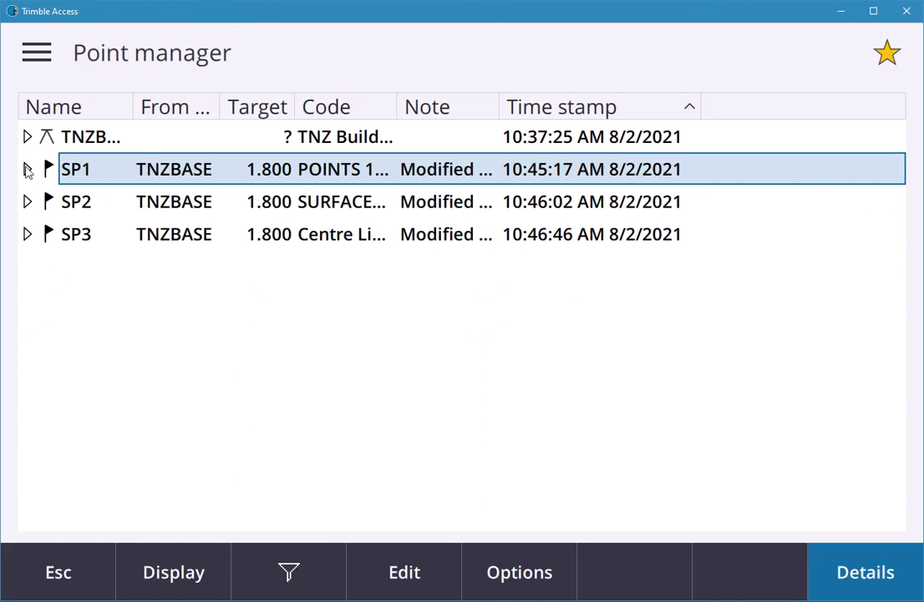
pyautogui.click(27, 170)
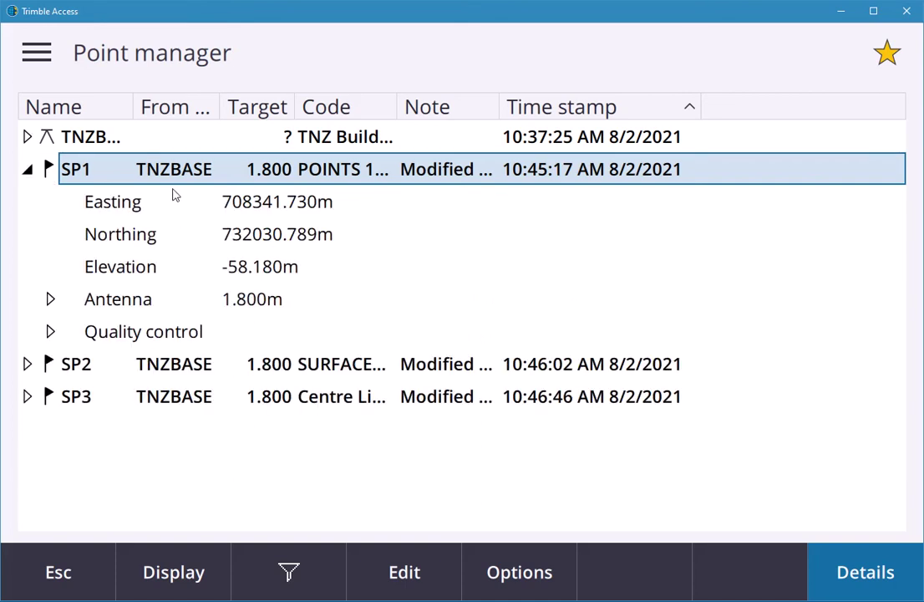
pyautogui.click(50, 300)
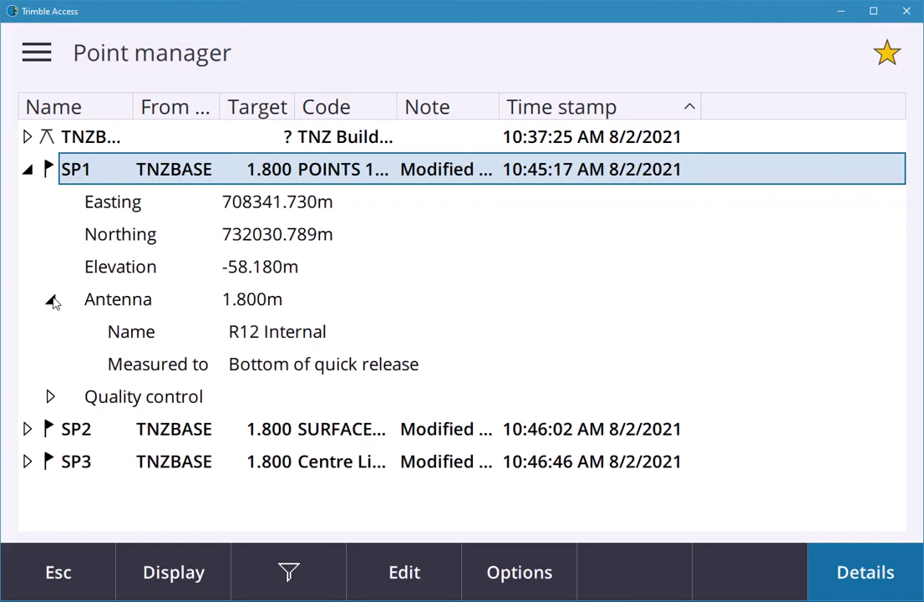
pyautogui.click(51, 300)
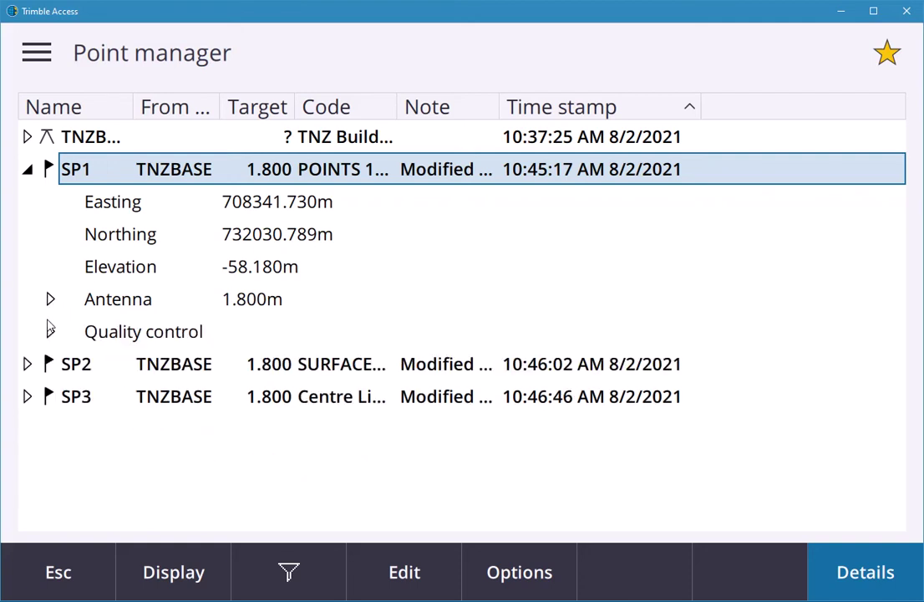
# Check SP1's quality control values, then leave Point manager for the main navigation panel
pyautogui.click(50, 332)
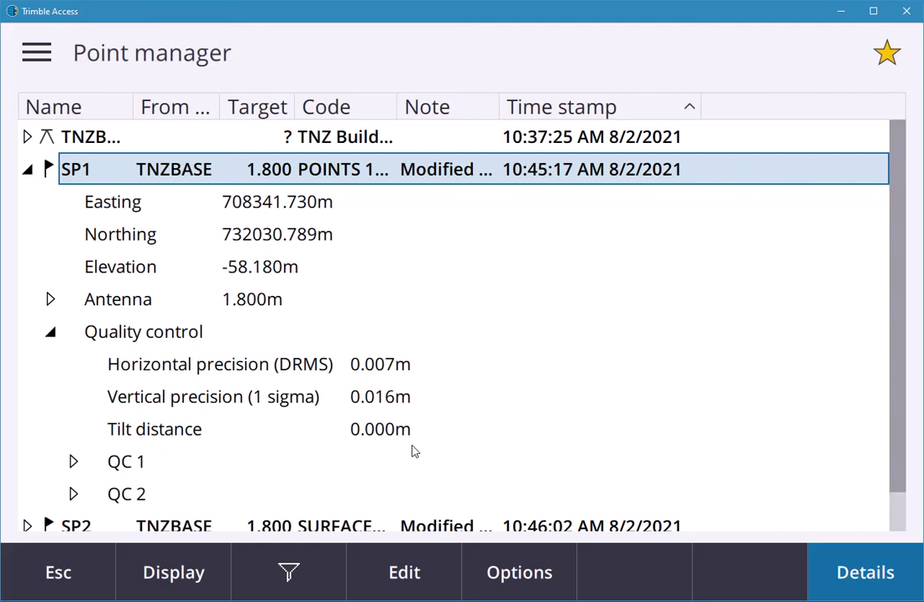
pyautogui.click(53, 336)
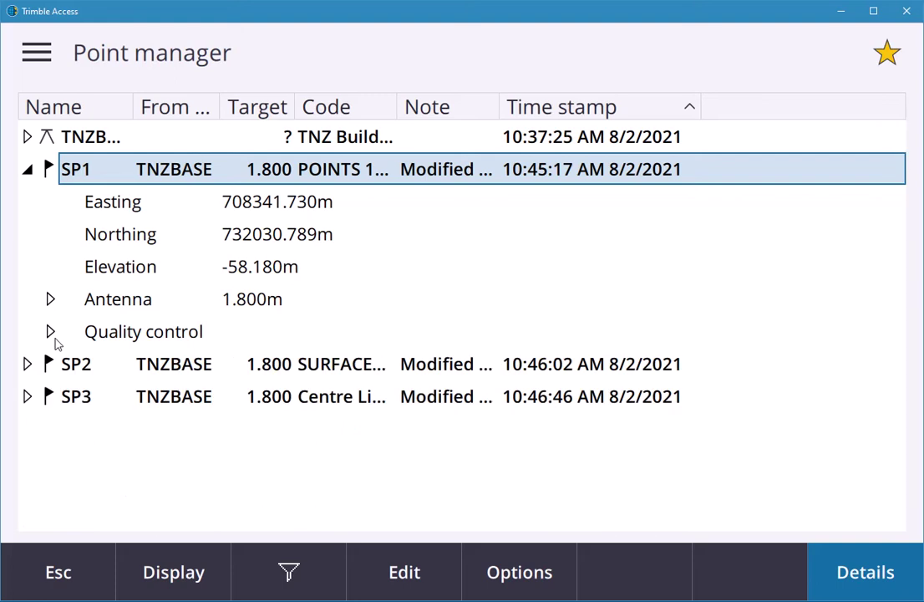
pyautogui.click(67, 571)
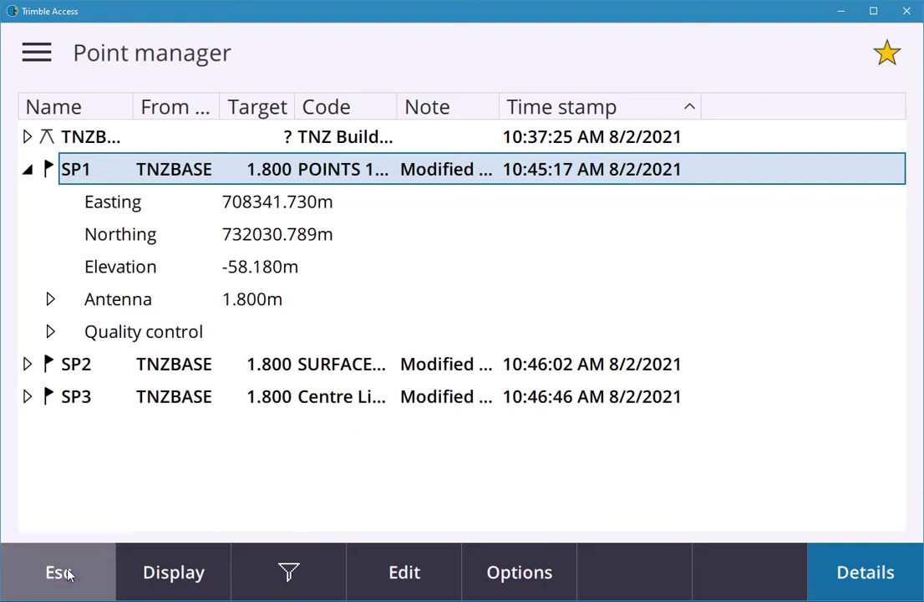
pyautogui.click(50, 55)
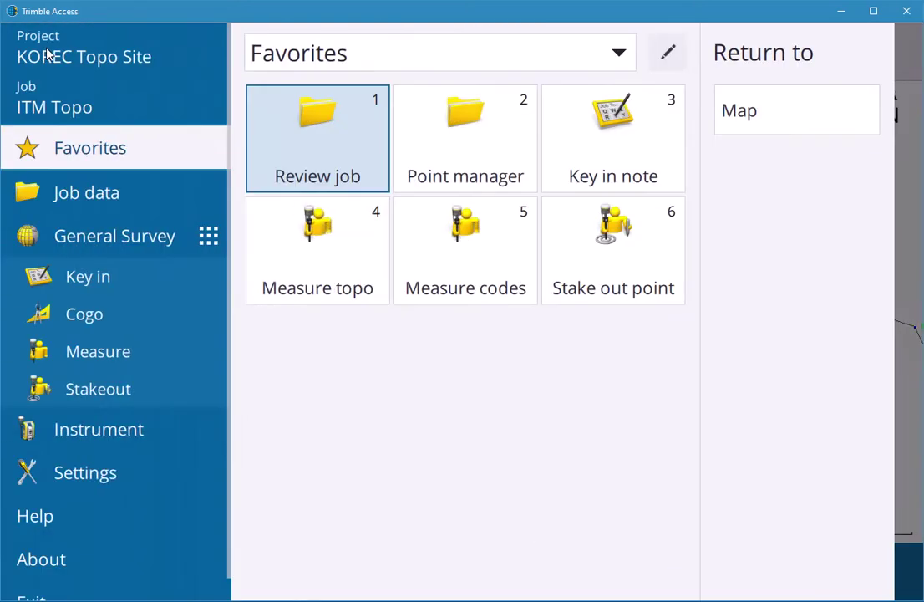
# Reopen Point manager from Job data and switch the display to Grid coordinates
pyautogui.click(133, 194)
pyautogui.click(374, 90)
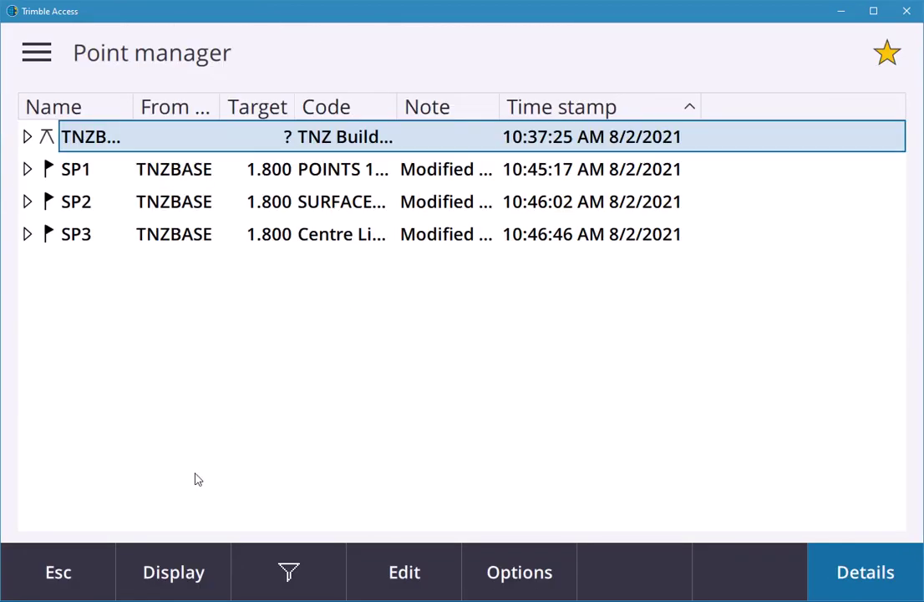
pyautogui.click(182, 587)
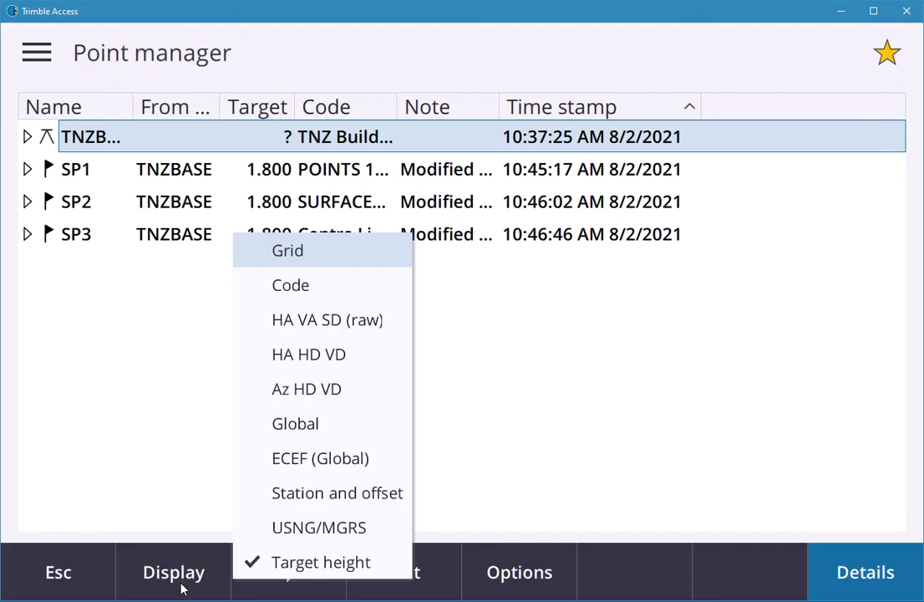
pyautogui.click(343, 251)
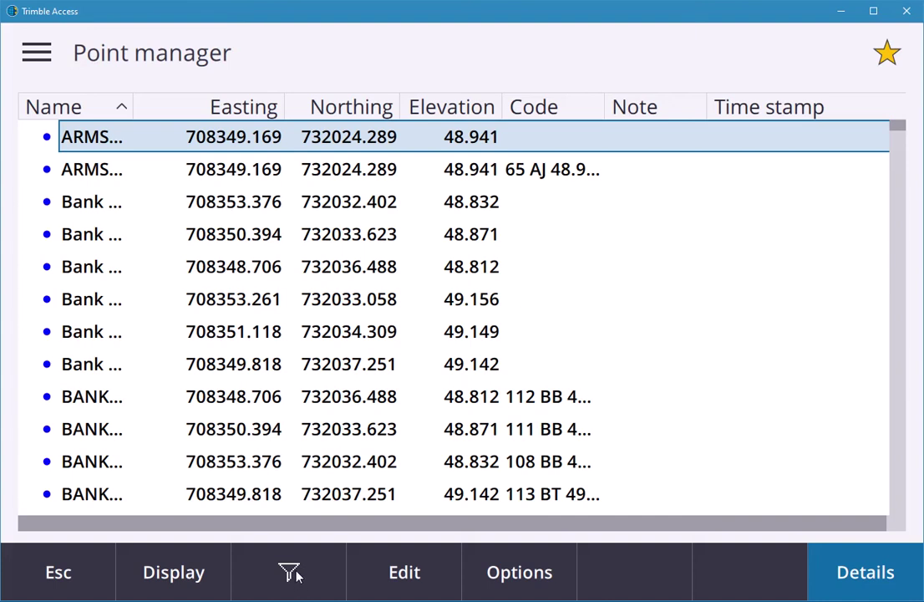
pyautogui.scroll(-3, 418, 357)
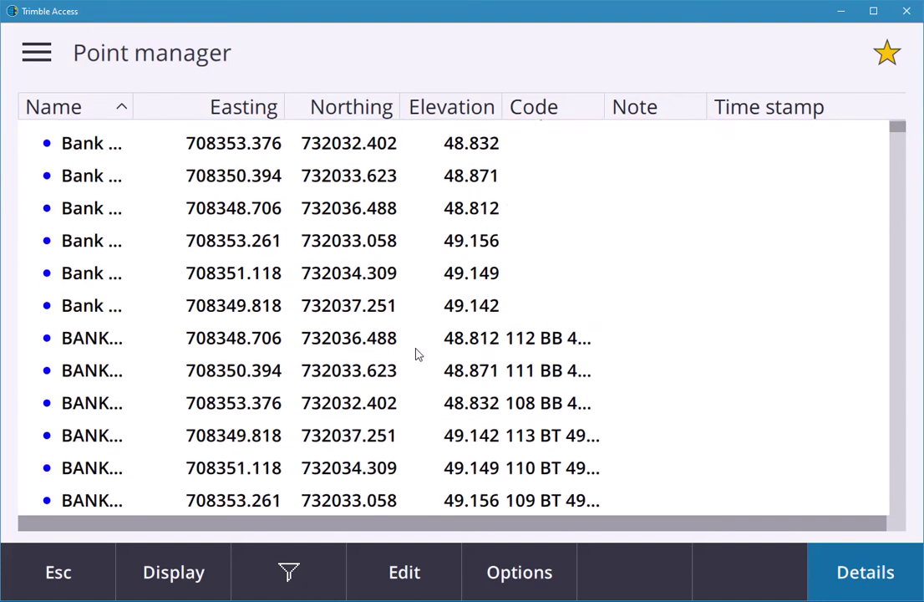
# Filter the point list by code TNZ in the wildcard search
pyautogui.click(301, 574)
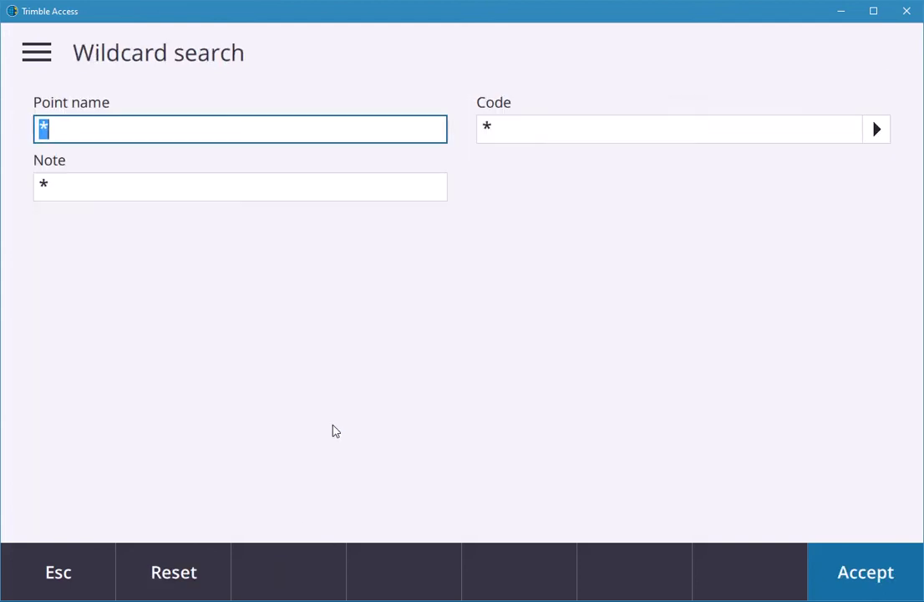
pyautogui.click(525, 130)
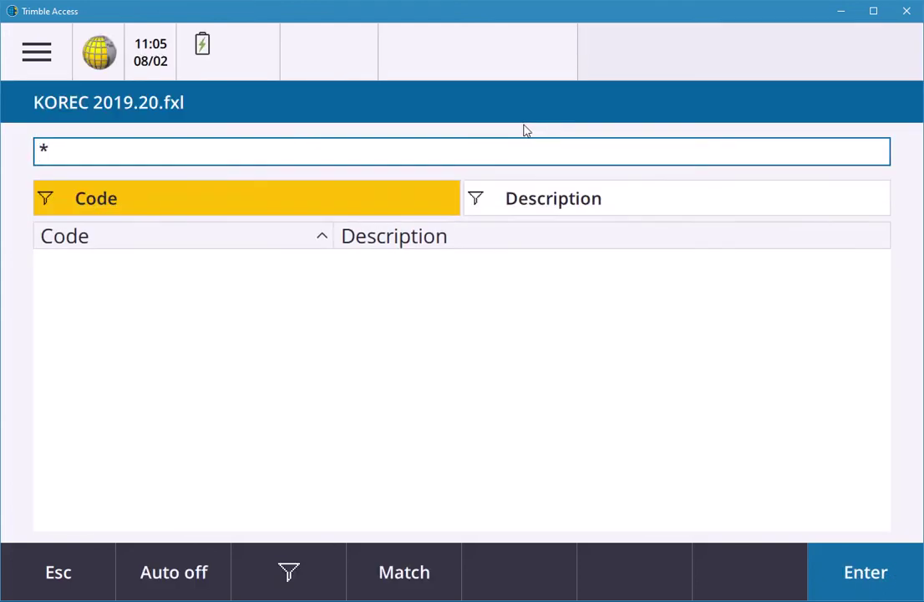
pyautogui.press('BackSpace')
pyautogui.write('TN')
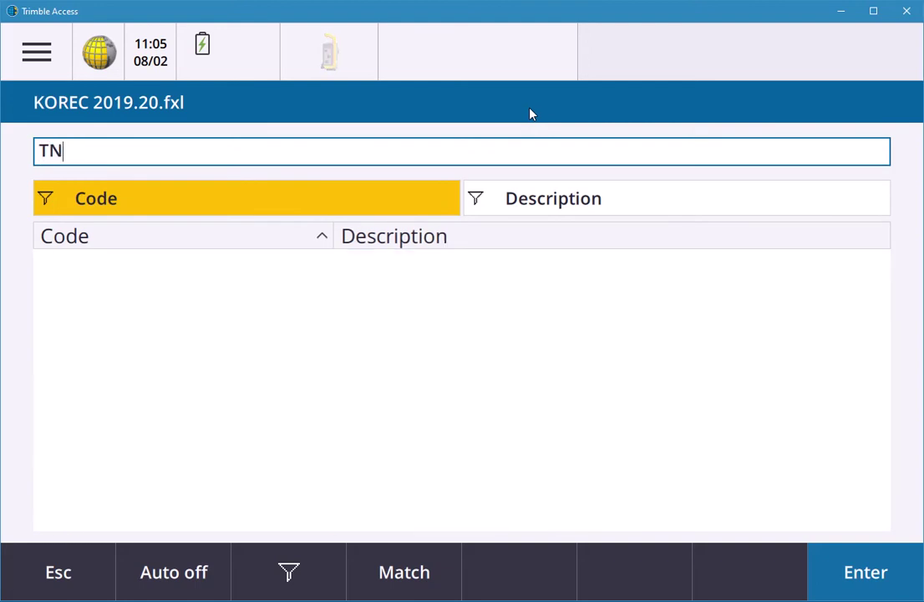
pyautogui.write('Z')
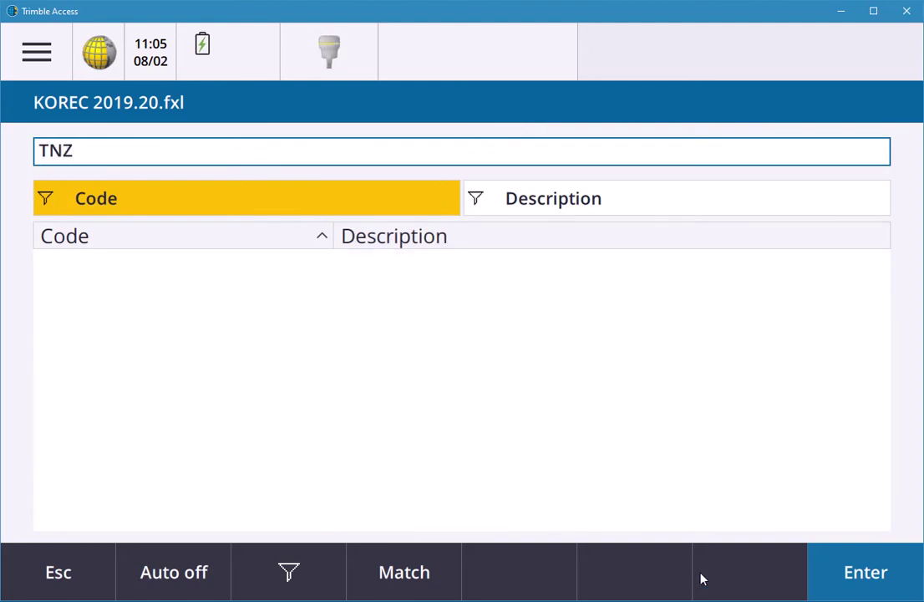
pyautogui.click(869, 569)
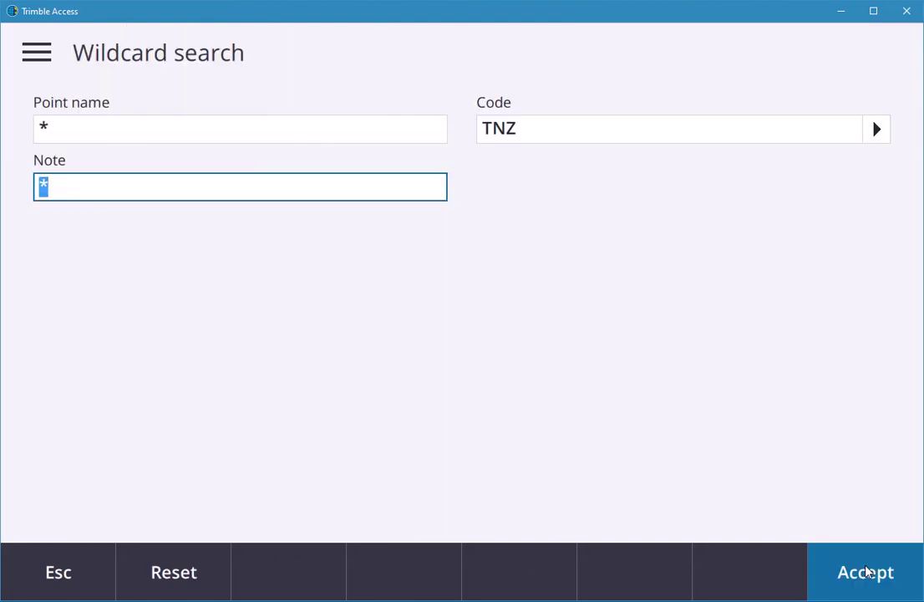
pyautogui.click(866, 572)
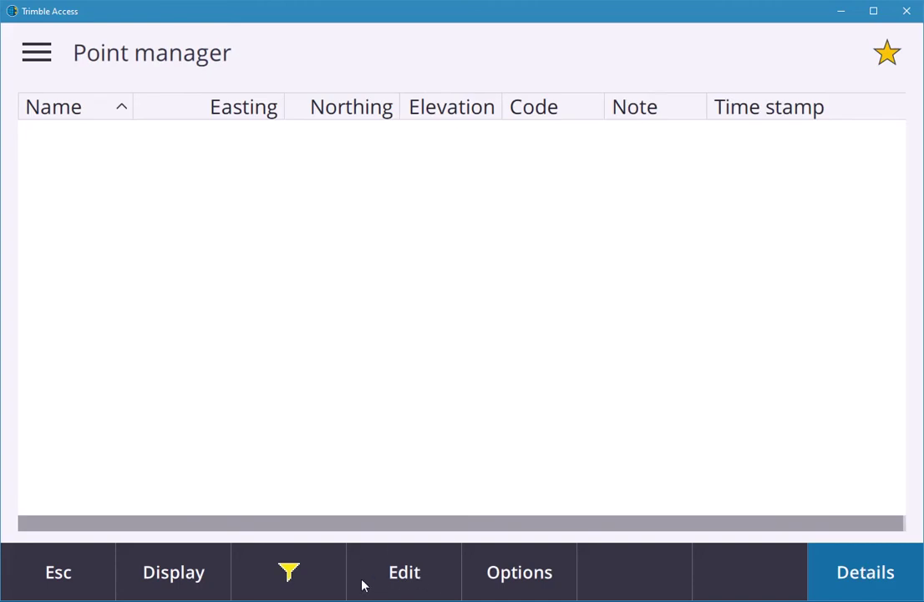
# Filter by point name TNZ with code TNZ, then reset the criteria to *
pyautogui.click(308, 577)
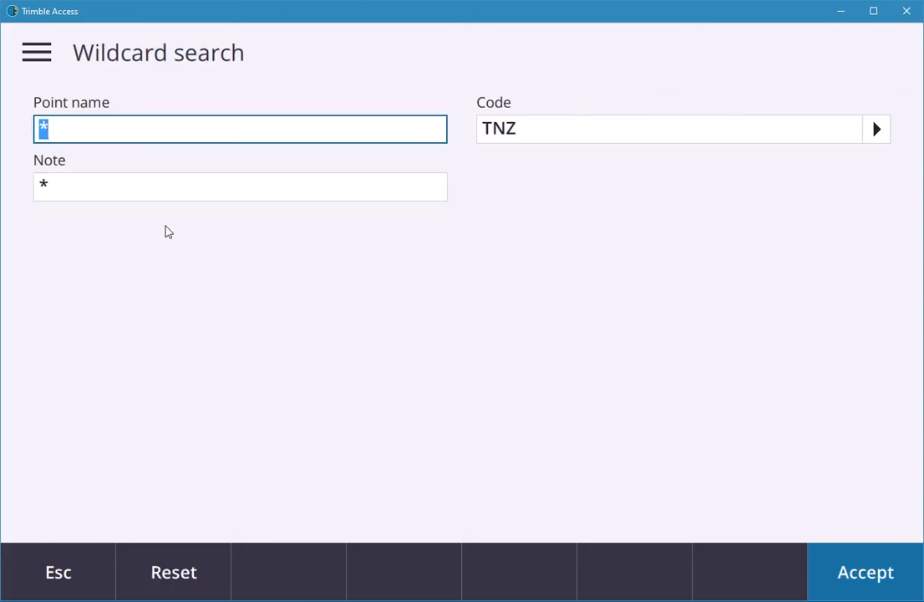
pyautogui.write('TN')
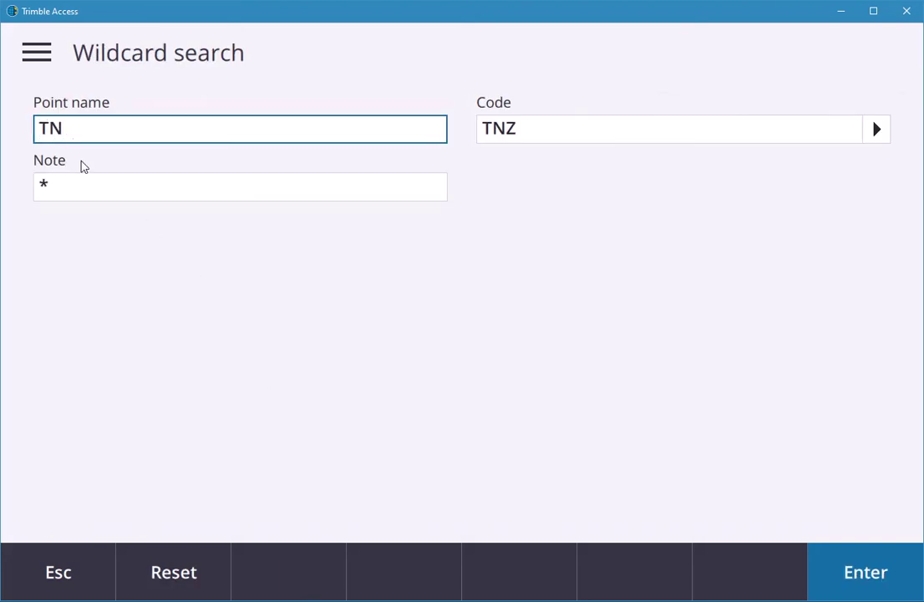
pyautogui.write('Z')
pyautogui.click(836, 556)
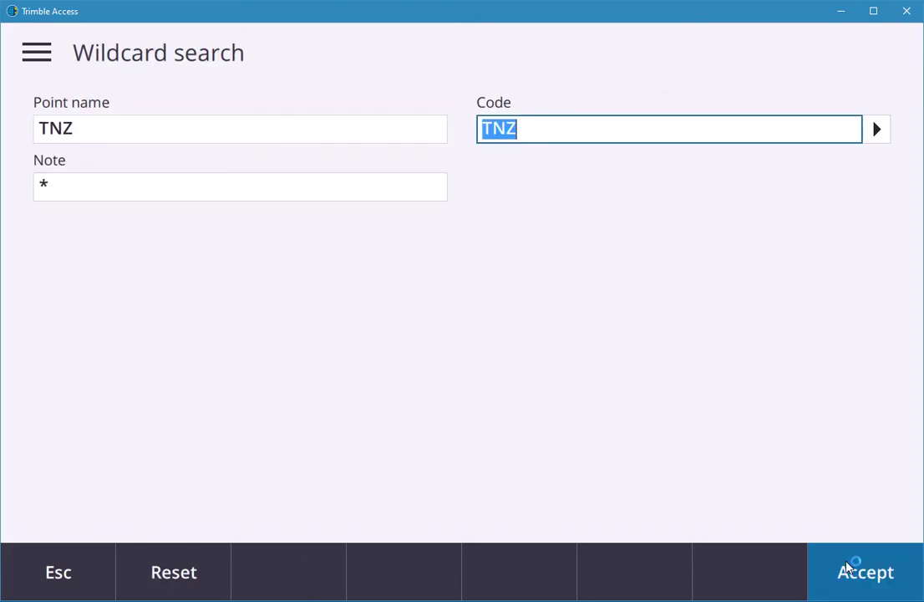
pyautogui.click(847, 564)
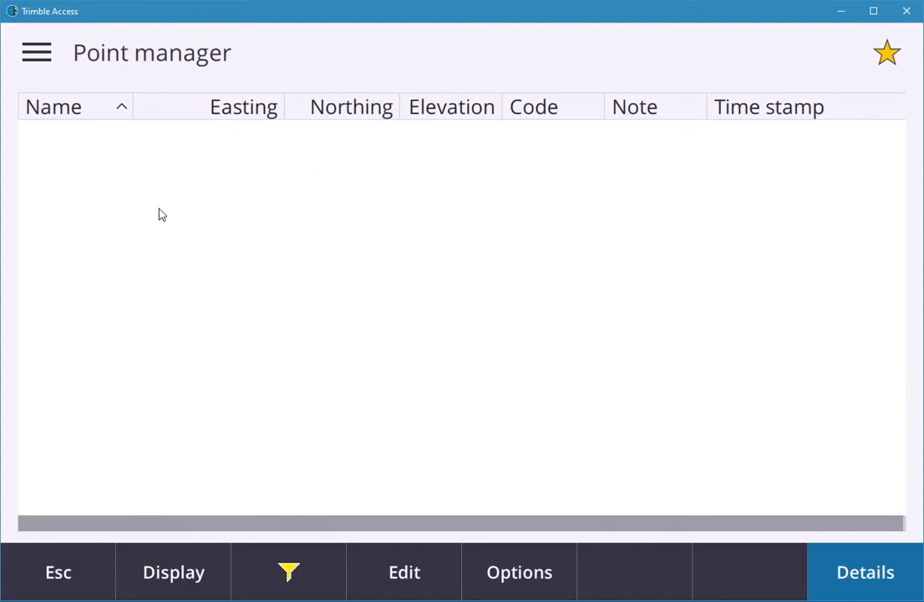
pyautogui.click(301, 572)
pyautogui.click(201, 571)
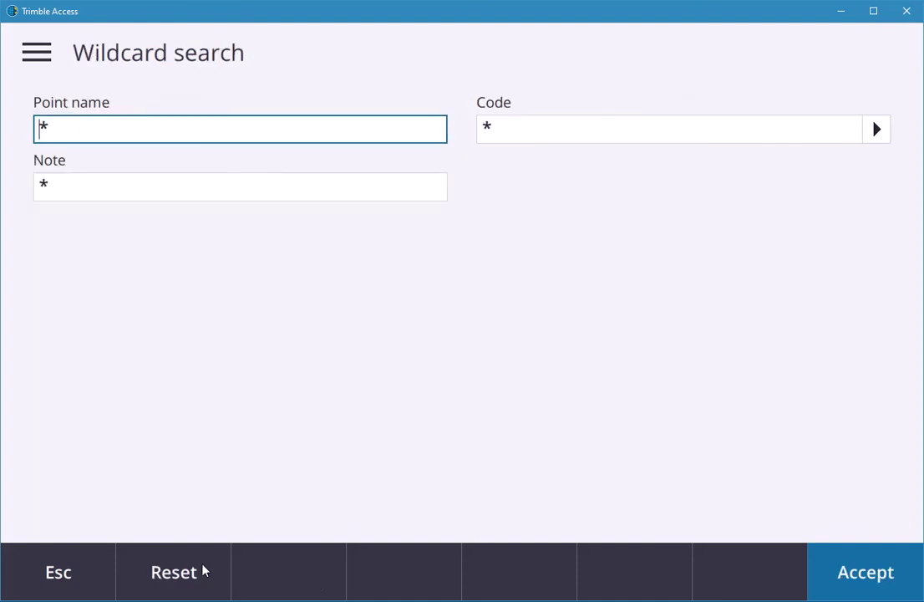
# Reset the wildcard filters to * and apply them so all points show in Grid view
pyautogui.click(73, 572)
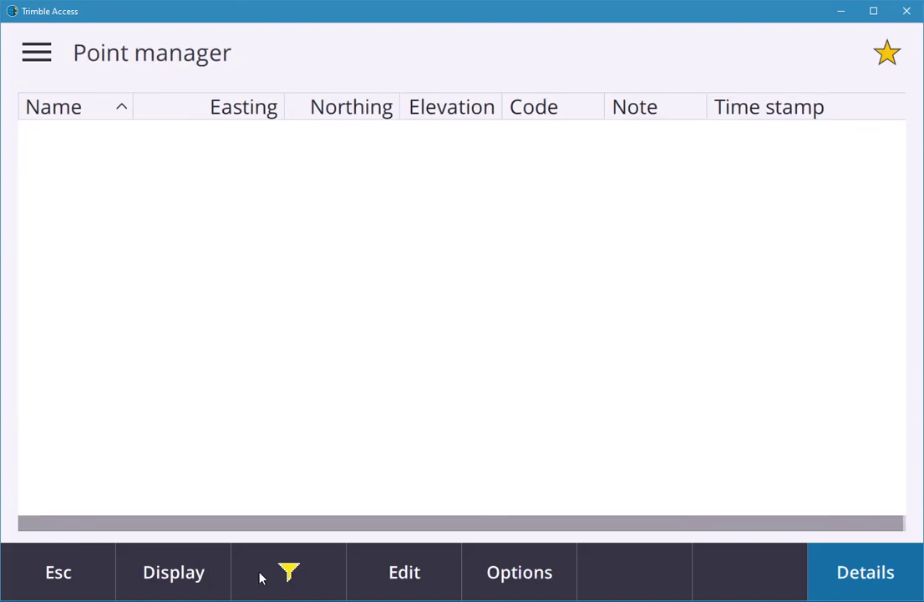
pyautogui.click(192, 572)
pyautogui.click(297, 252)
pyautogui.click(291, 570)
pyautogui.click(151, 577)
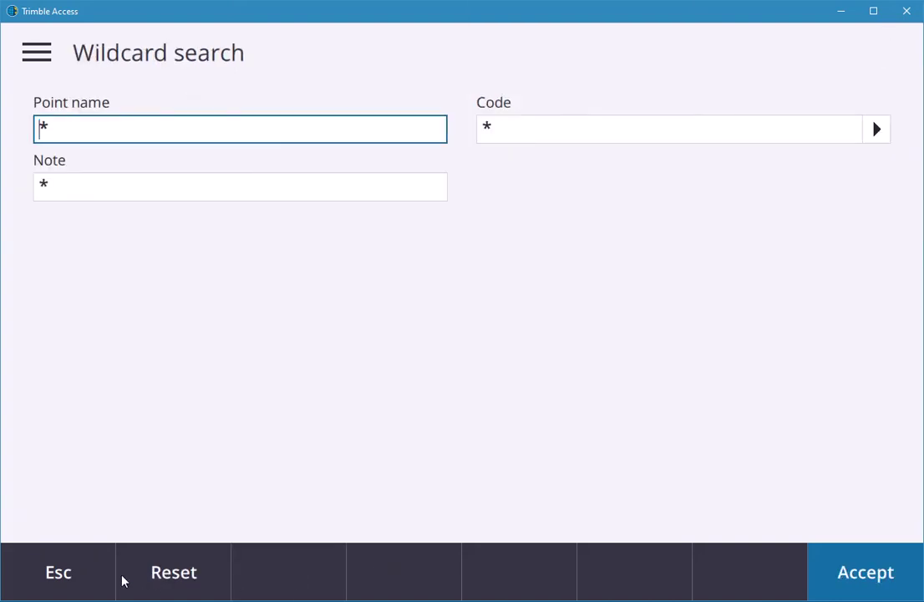
pyautogui.click(899, 575)
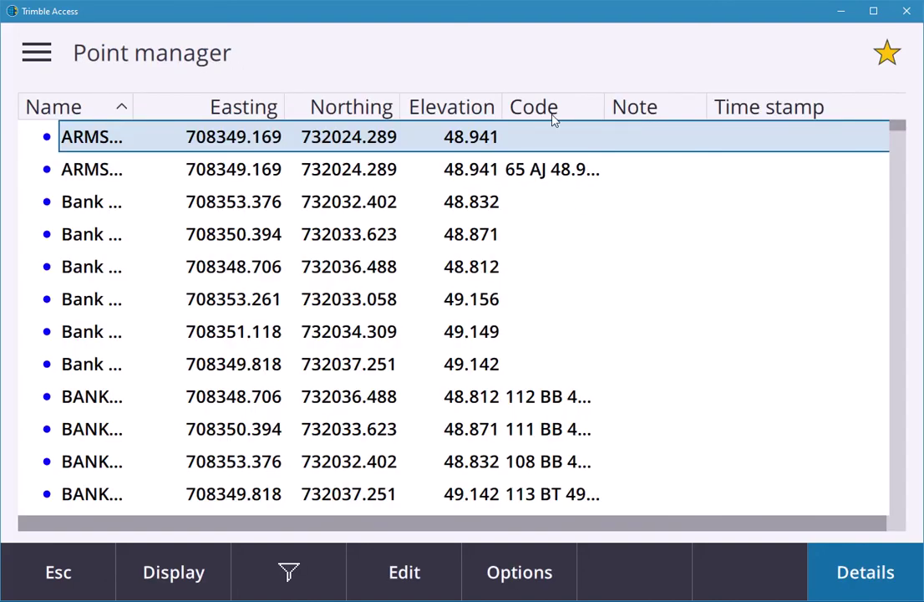
# Copy CHANNEL 25264's code from its details and bring up the code library in wildcard search
pyautogui.scroll(-3, 576, 309)
pyautogui.scroll(-10, 588, 347)
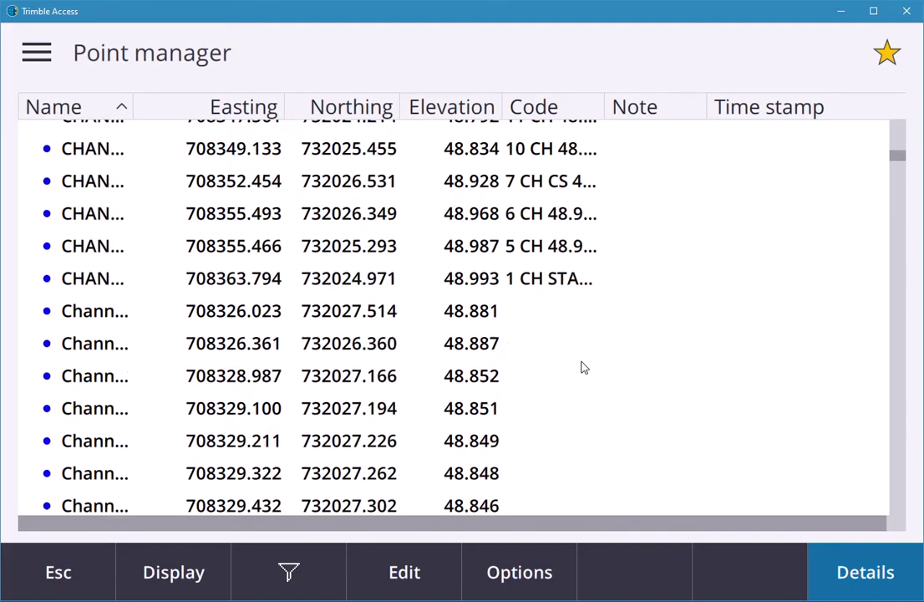
pyautogui.scroll(2, 527, 256)
pyautogui.click(532, 243)
pyautogui.click(535, 244)
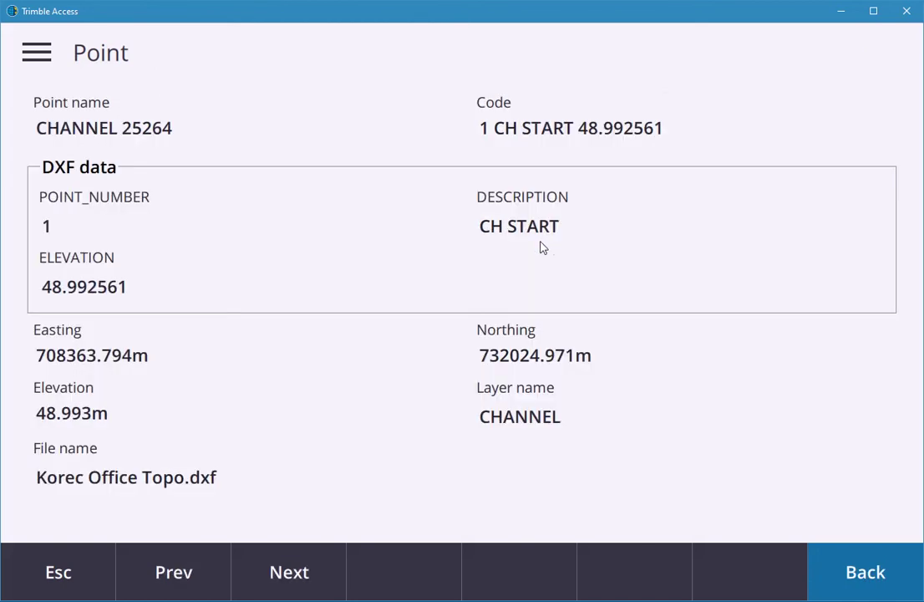
pyautogui.moveTo(679, 131); pyautogui.dragTo(479, 138)
pyautogui.hotkey('ctrl', 'c')
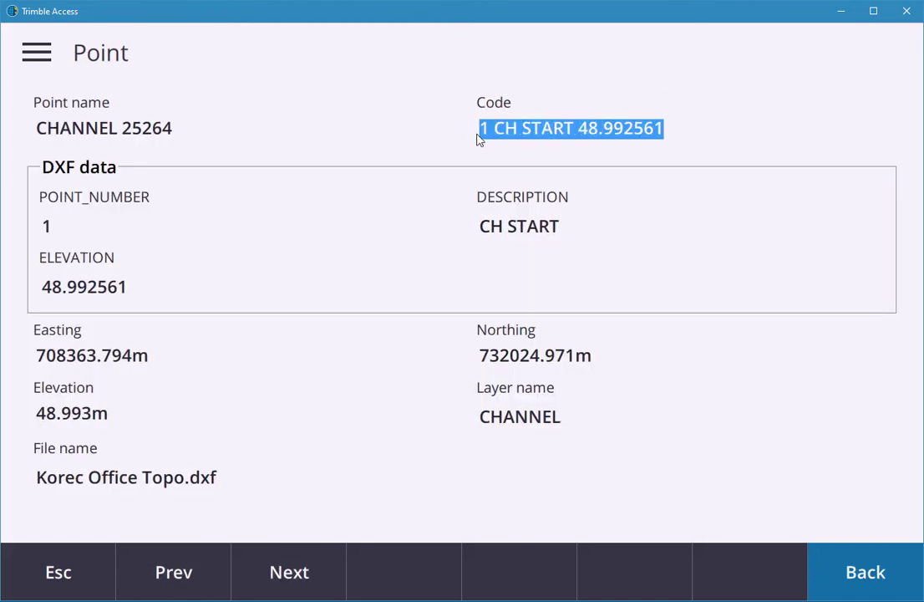
pyautogui.click(63, 577)
pyautogui.click(289, 571)
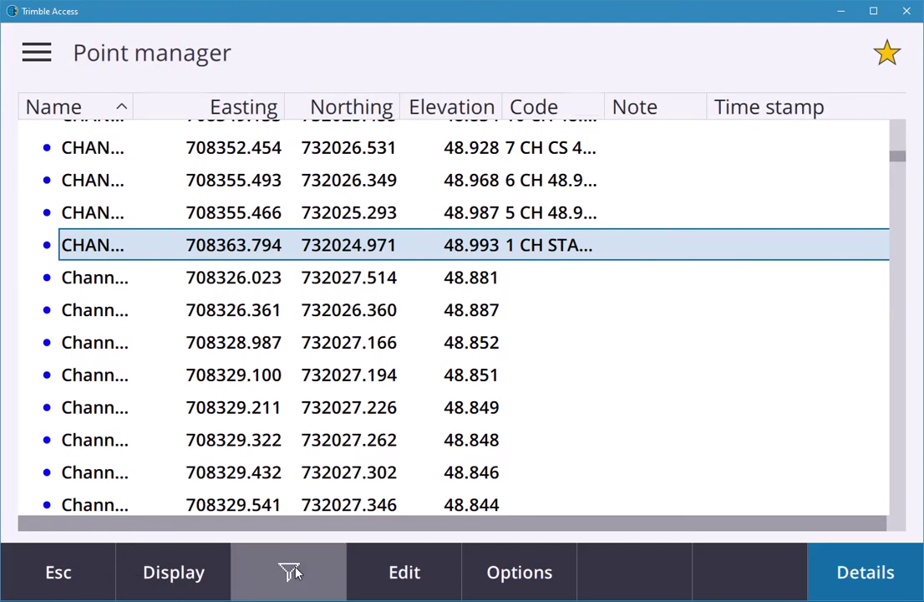
pyautogui.click(644, 125)
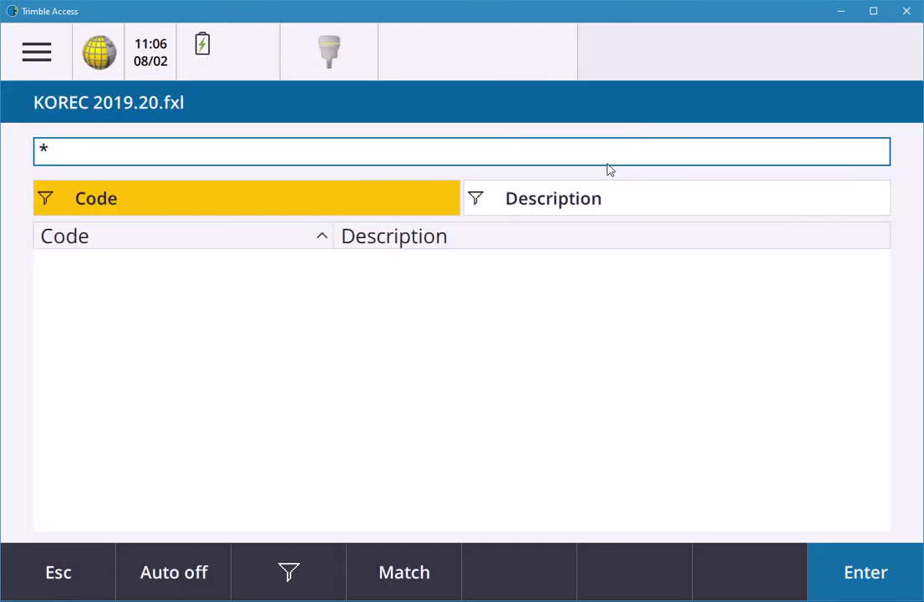
# Filter by pasted code 1 CH START 48.992561, confirm CHANNEL 25264 is the only match
pyautogui.hotkey('ctrl', 'v')
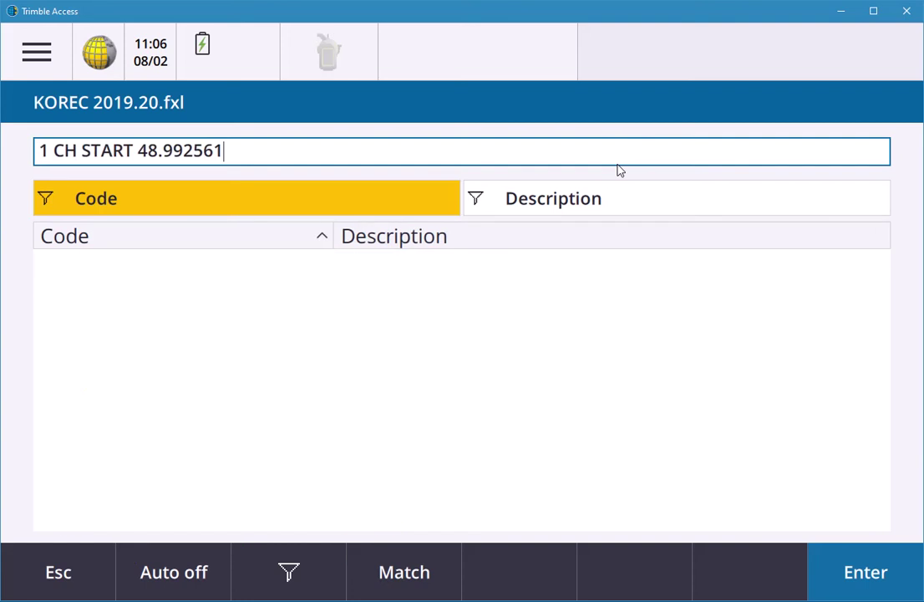
pyautogui.click(875, 583)
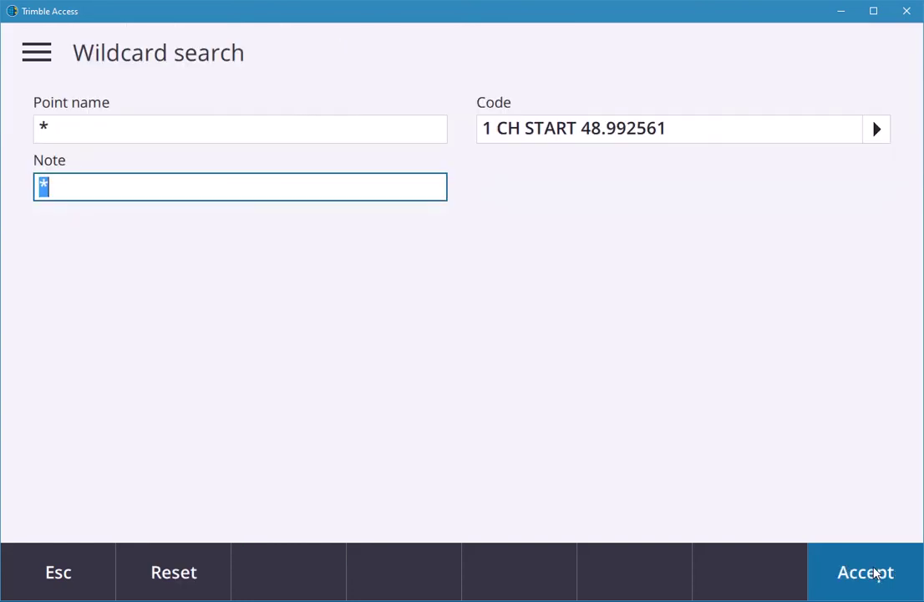
pyautogui.click(875, 579)
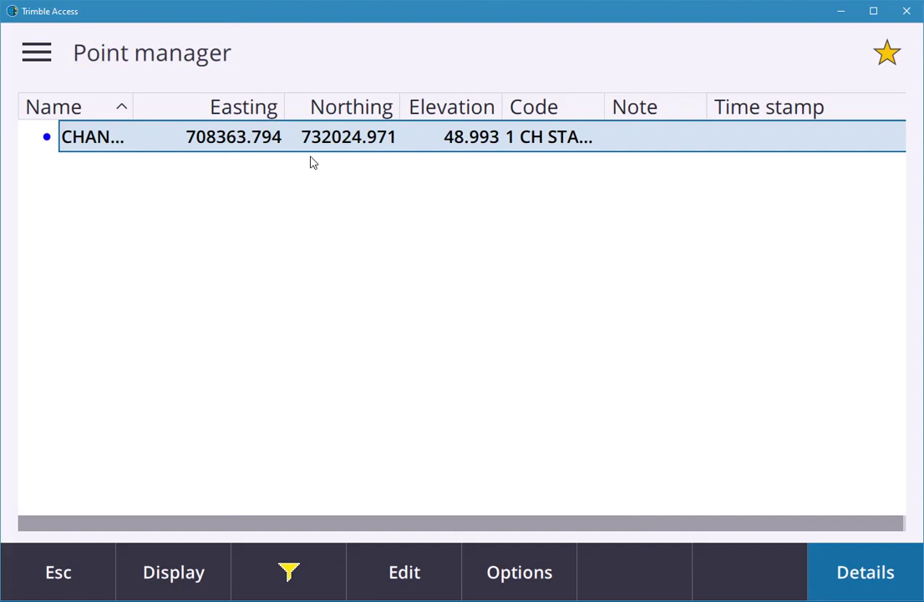
pyautogui.click(856, 573)
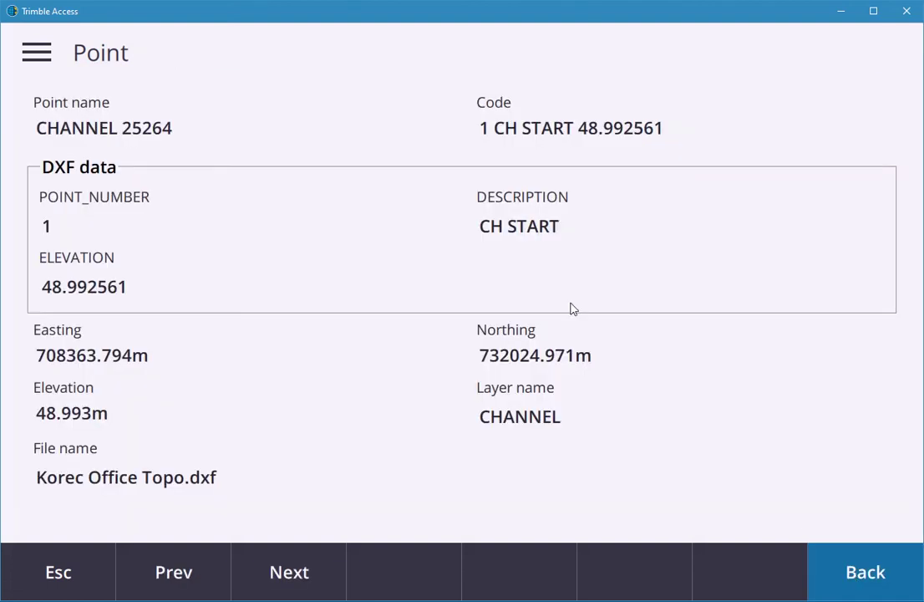
pyautogui.click(47, 550)
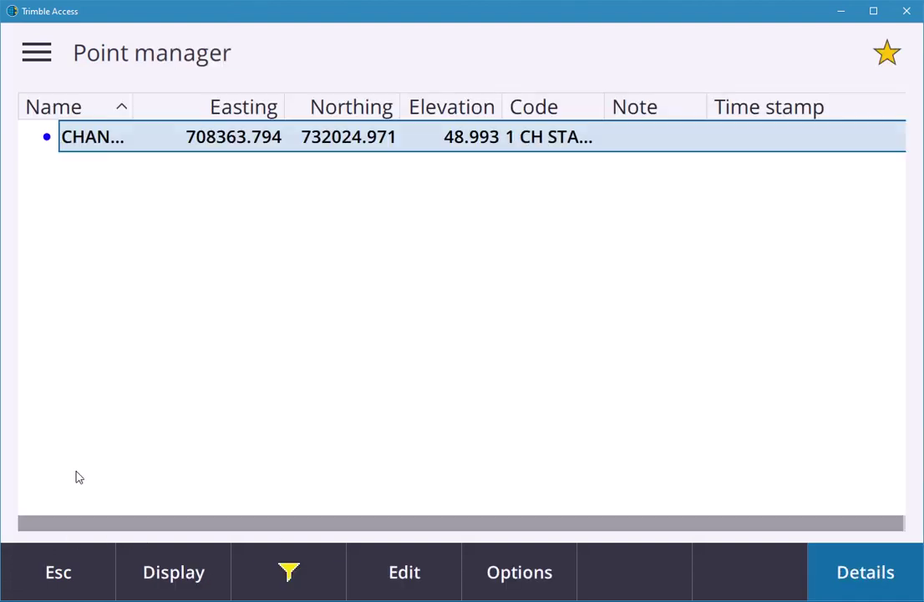
pyautogui.click(269, 582)
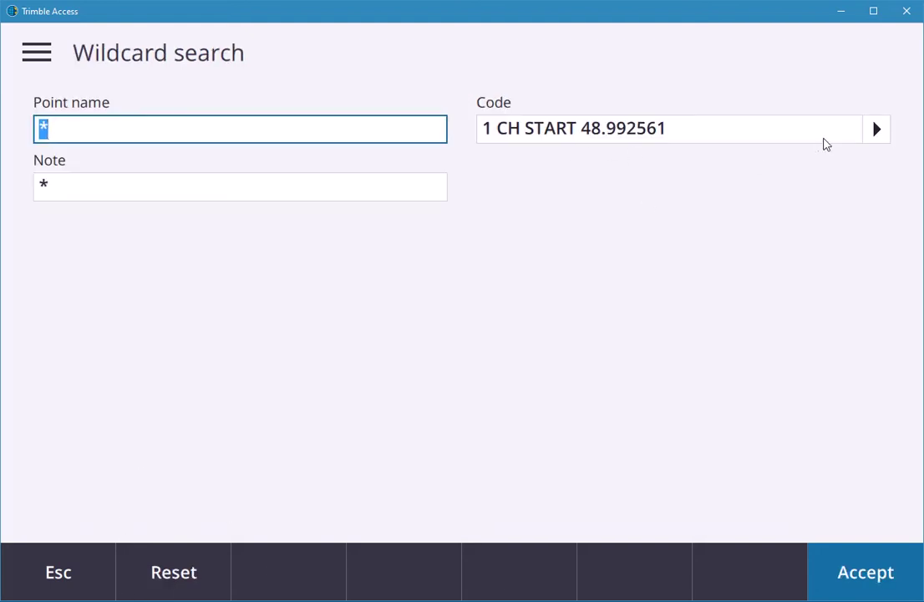
# Reset the Code criterion to * and accept so all CHANNEL points list again
pyautogui.click(886, 136)
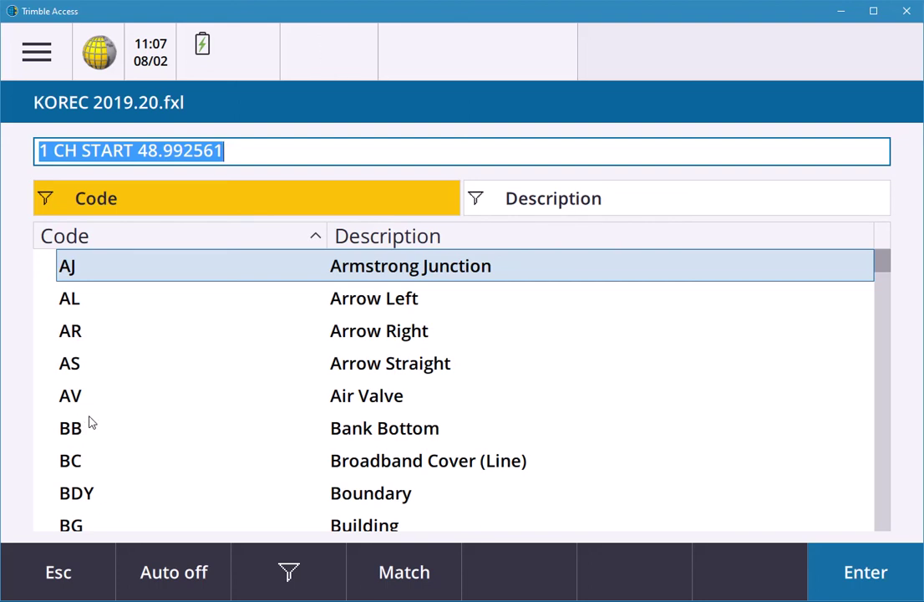
pyautogui.click(60, 573)
pyautogui.click(204, 571)
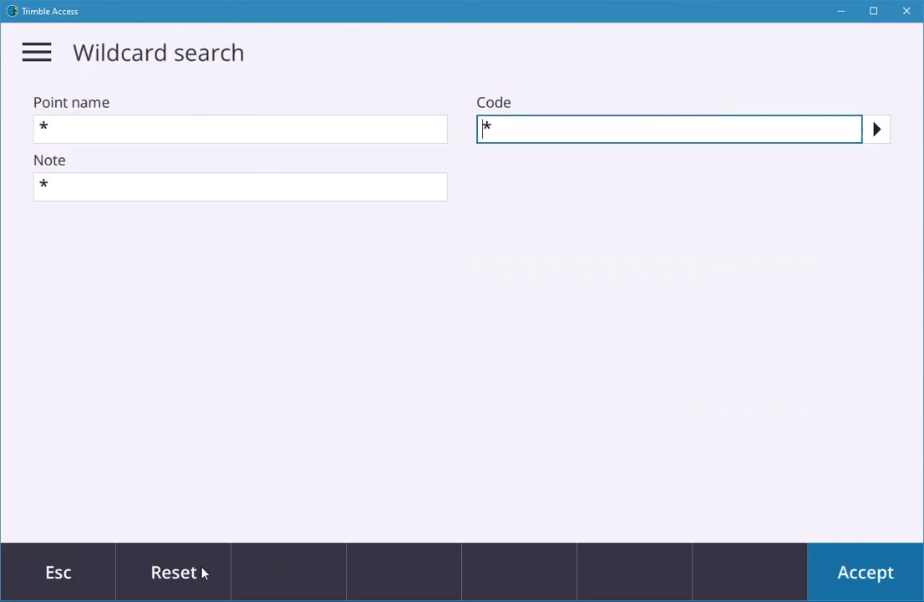
pyautogui.click(880, 588)
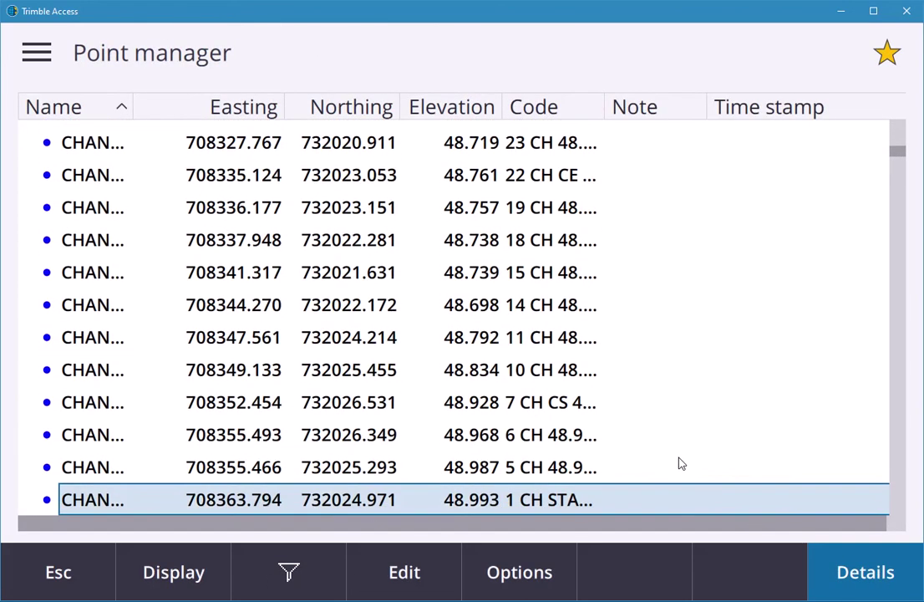
# Show target heights, view SP1's details, and try an edit that raises 'Observations cannot be edited'
pyautogui.click(159, 572)
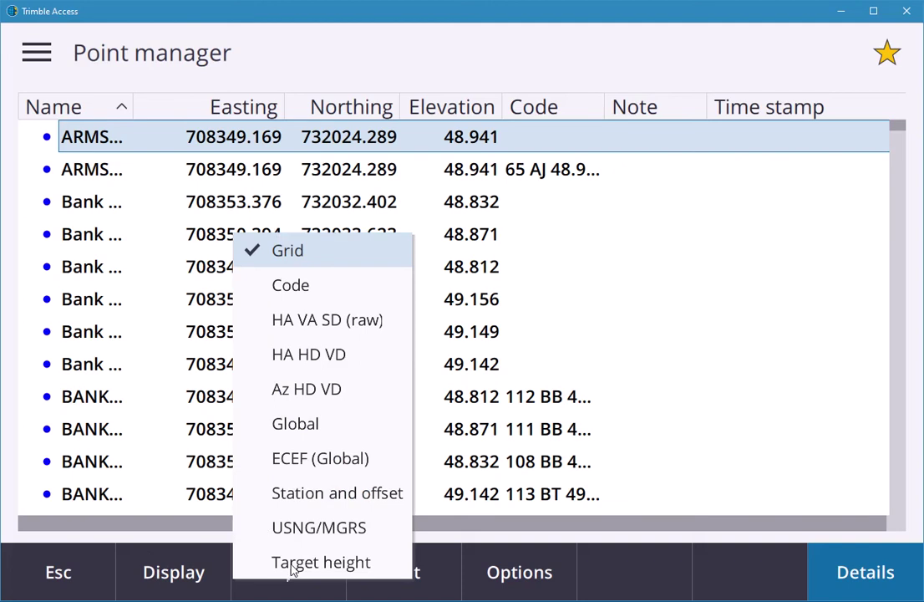
pyautogui.click(296, 561)
pyautogui.doubleClick(298, 171)
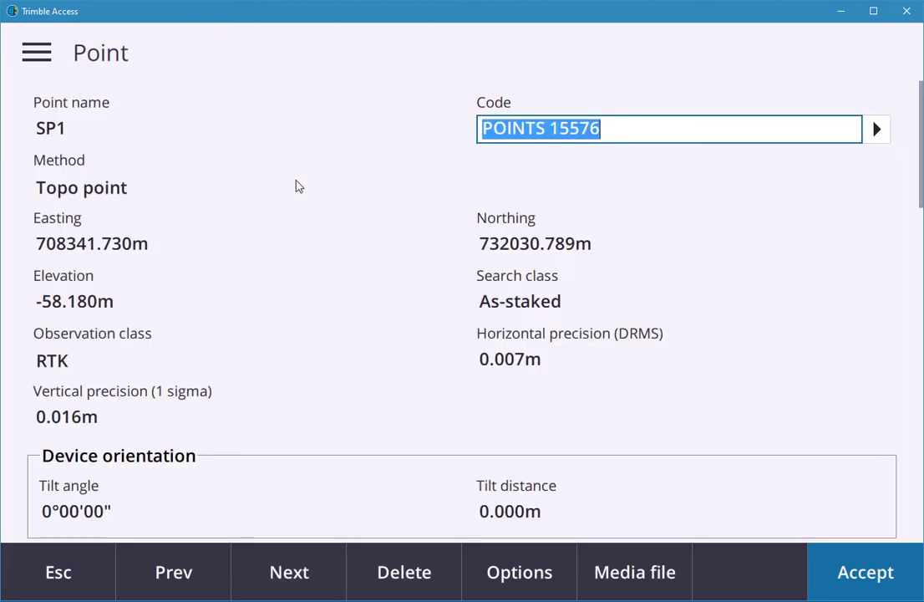
pyautogui.click(74, 570)
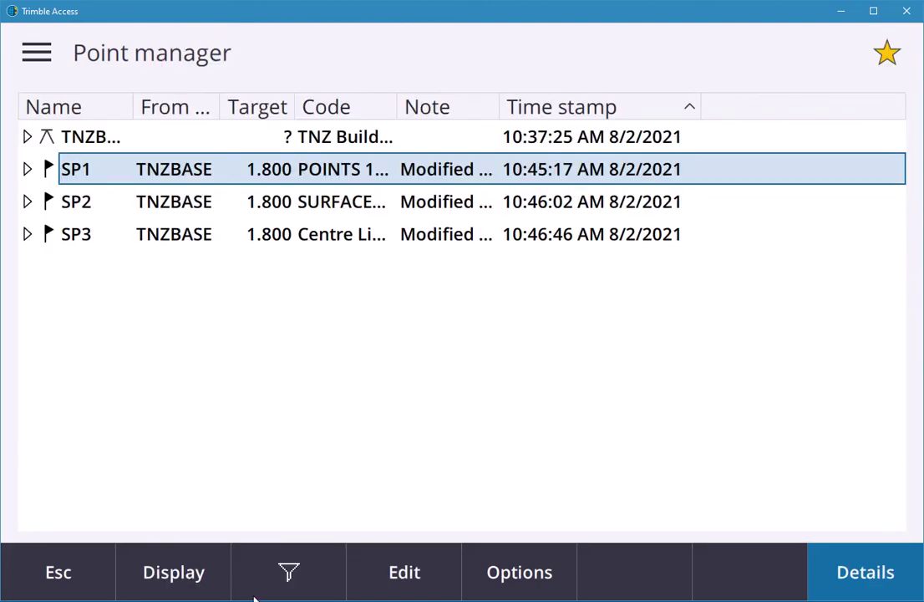
pyautogui.click(419, 582)
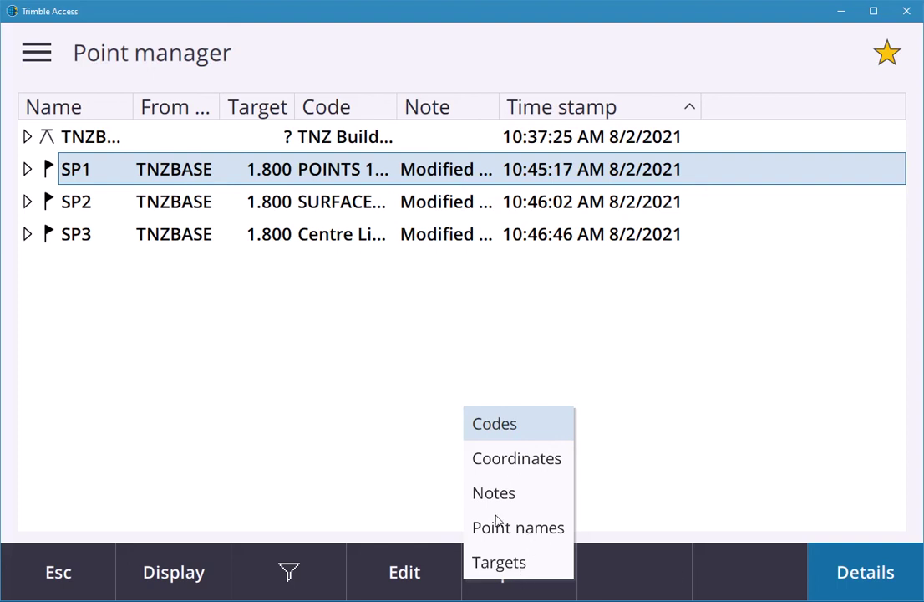
pyautogui.click(517, 459)
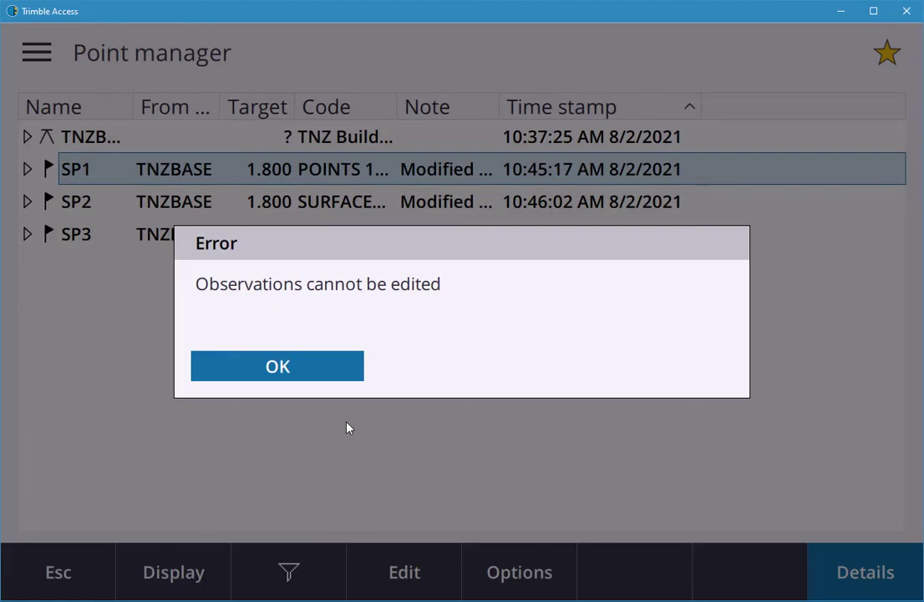
pyautogui.click(322, 362)
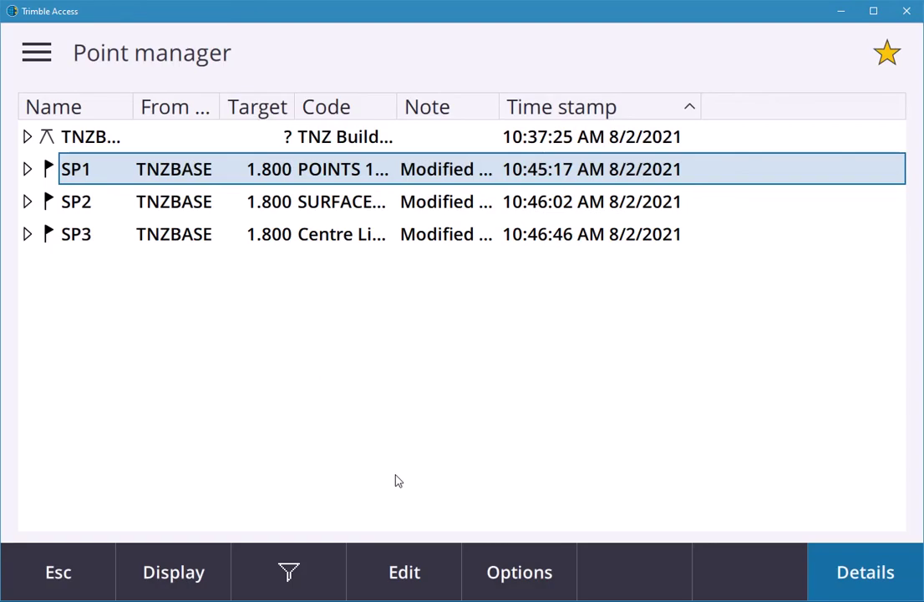
pyautogui.click(399, 568)
pyautogui.click(515, 494)
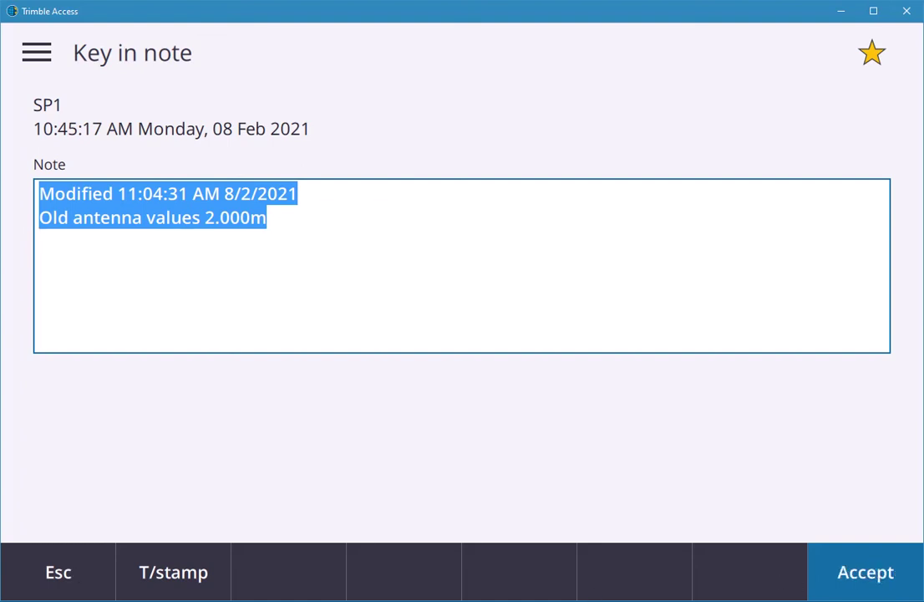
pyautogui.press('Return')
pyautogui.click(428, 582)
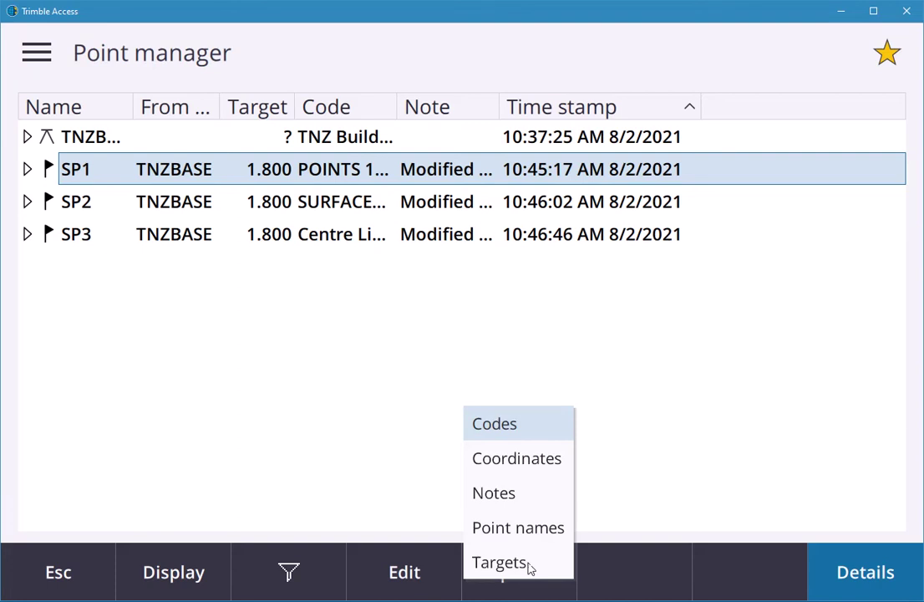
pyautogui.click(534, 533)
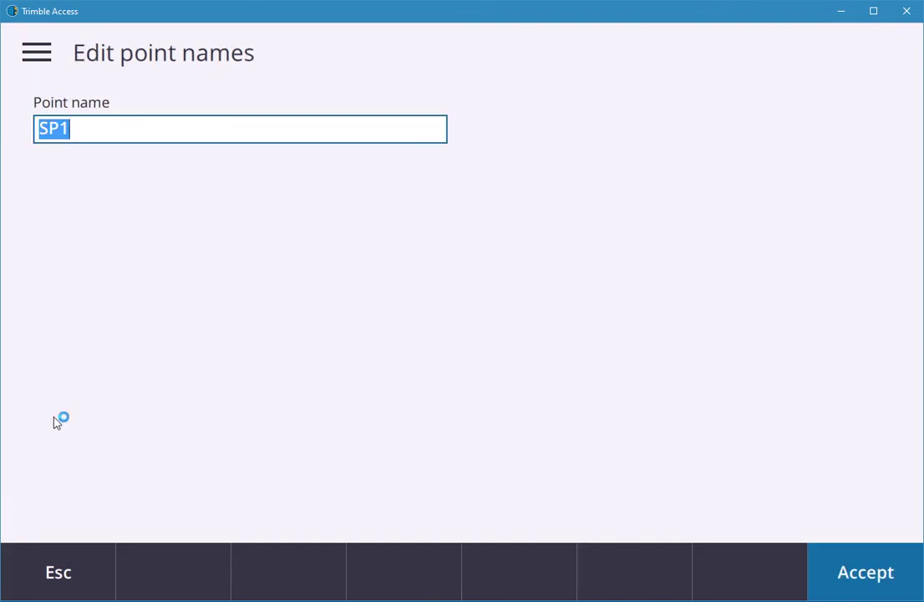
pyautogui.press('Escape')
pyautogui.click(424, 582)
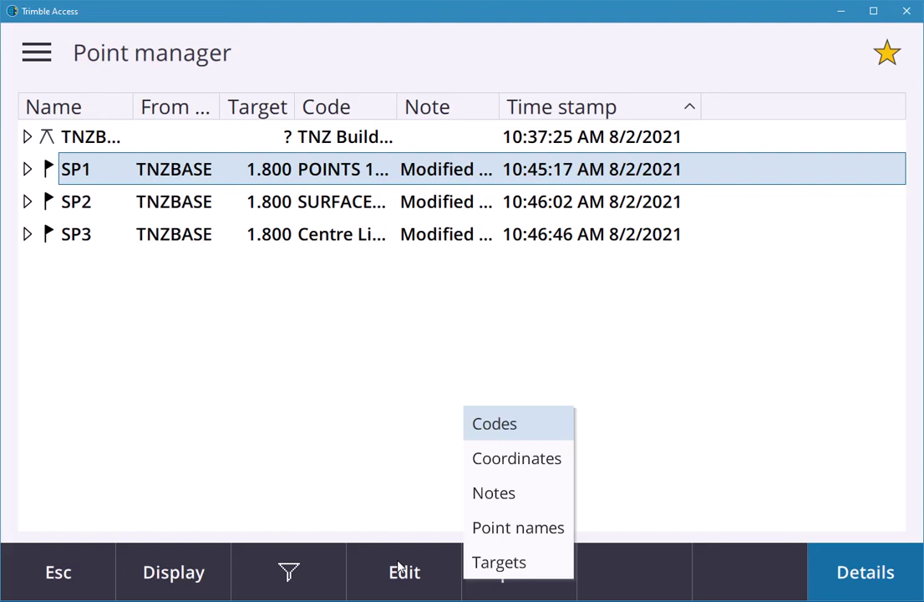
pyautogui.click(518, 588)
pyautogui.click(31, 569)
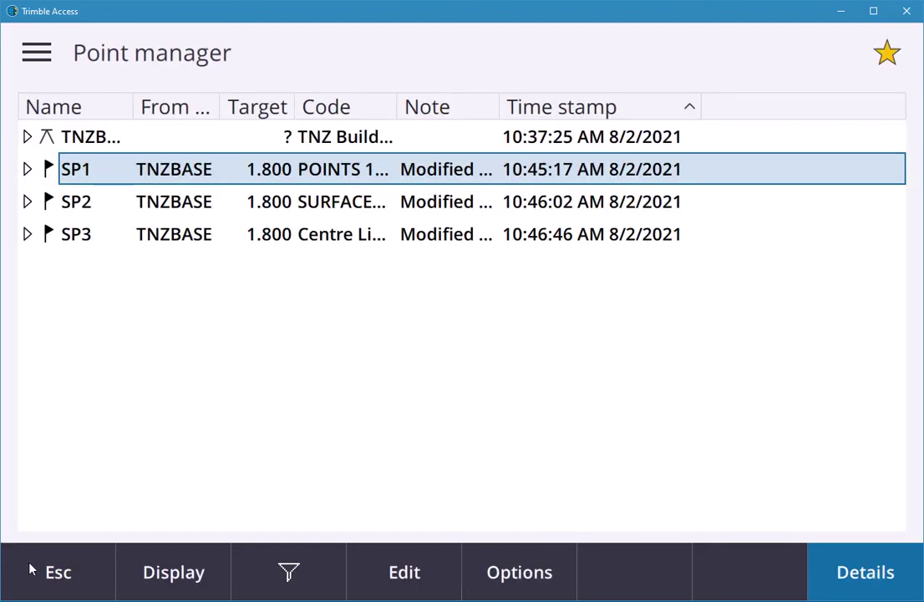